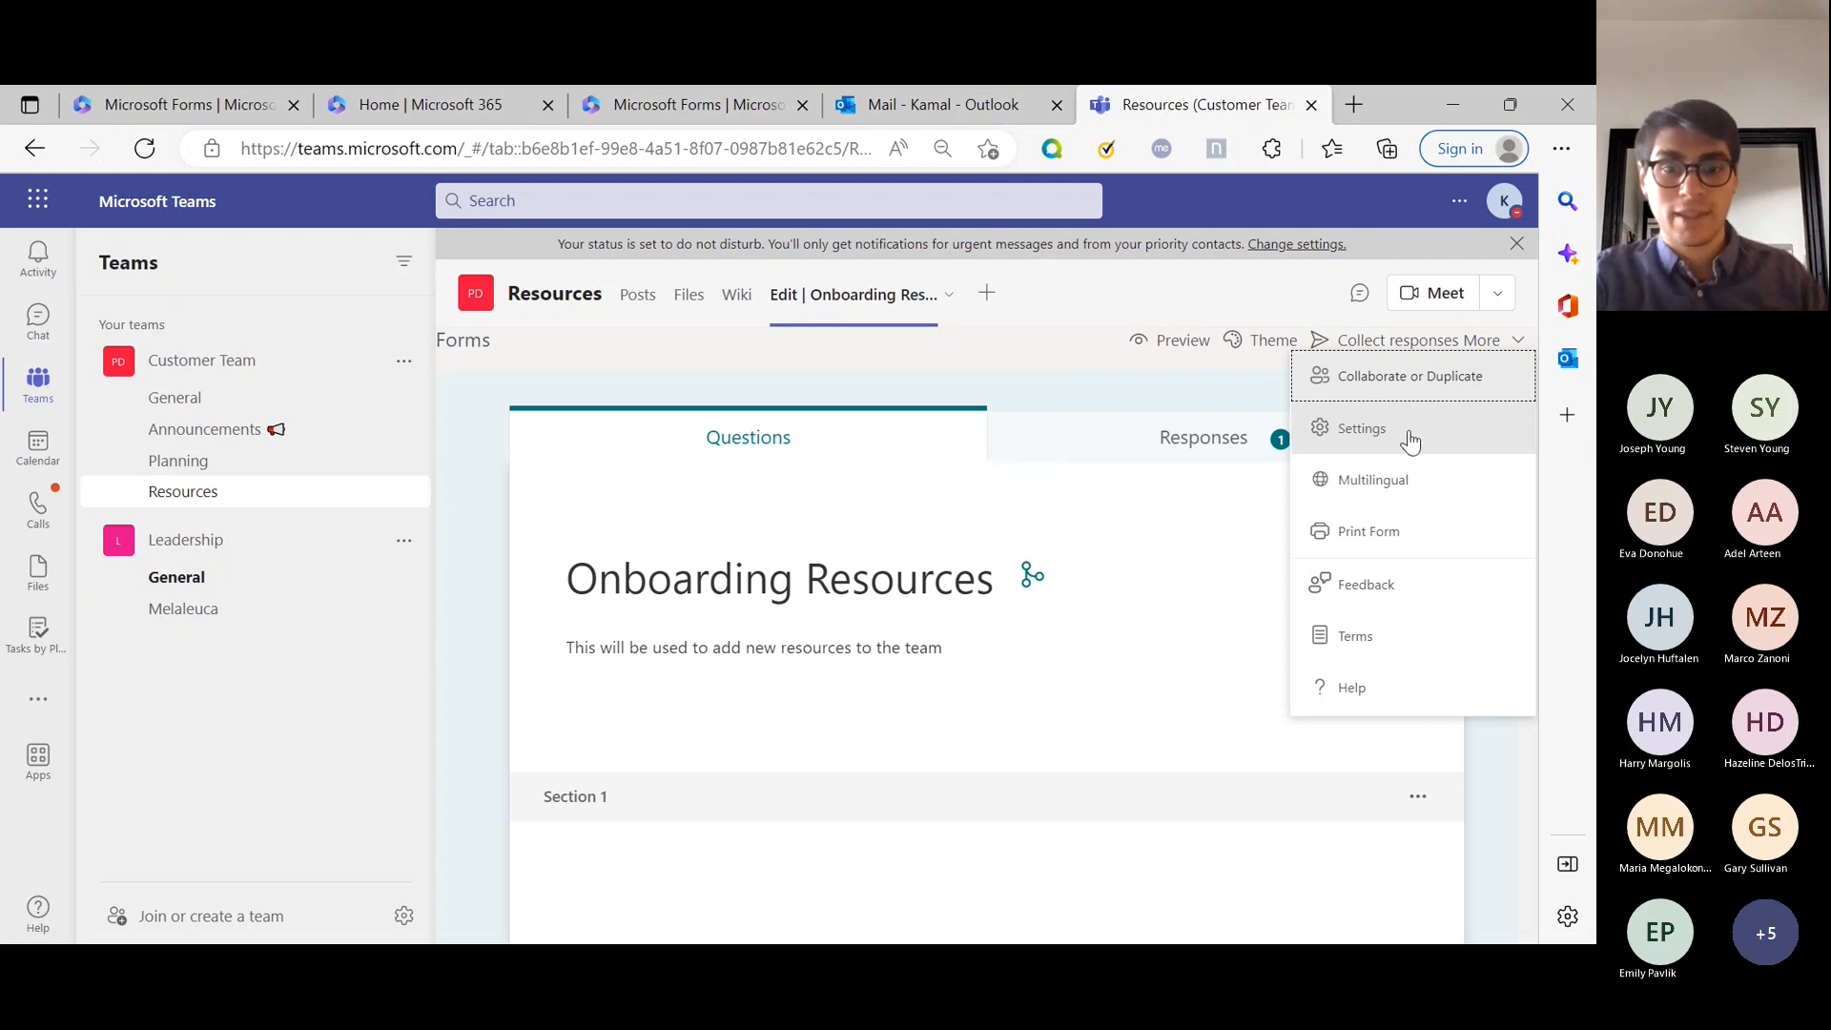
- Open the Onboarding Resources form's settings and turn off recording respondents' names
click(1412, 433)
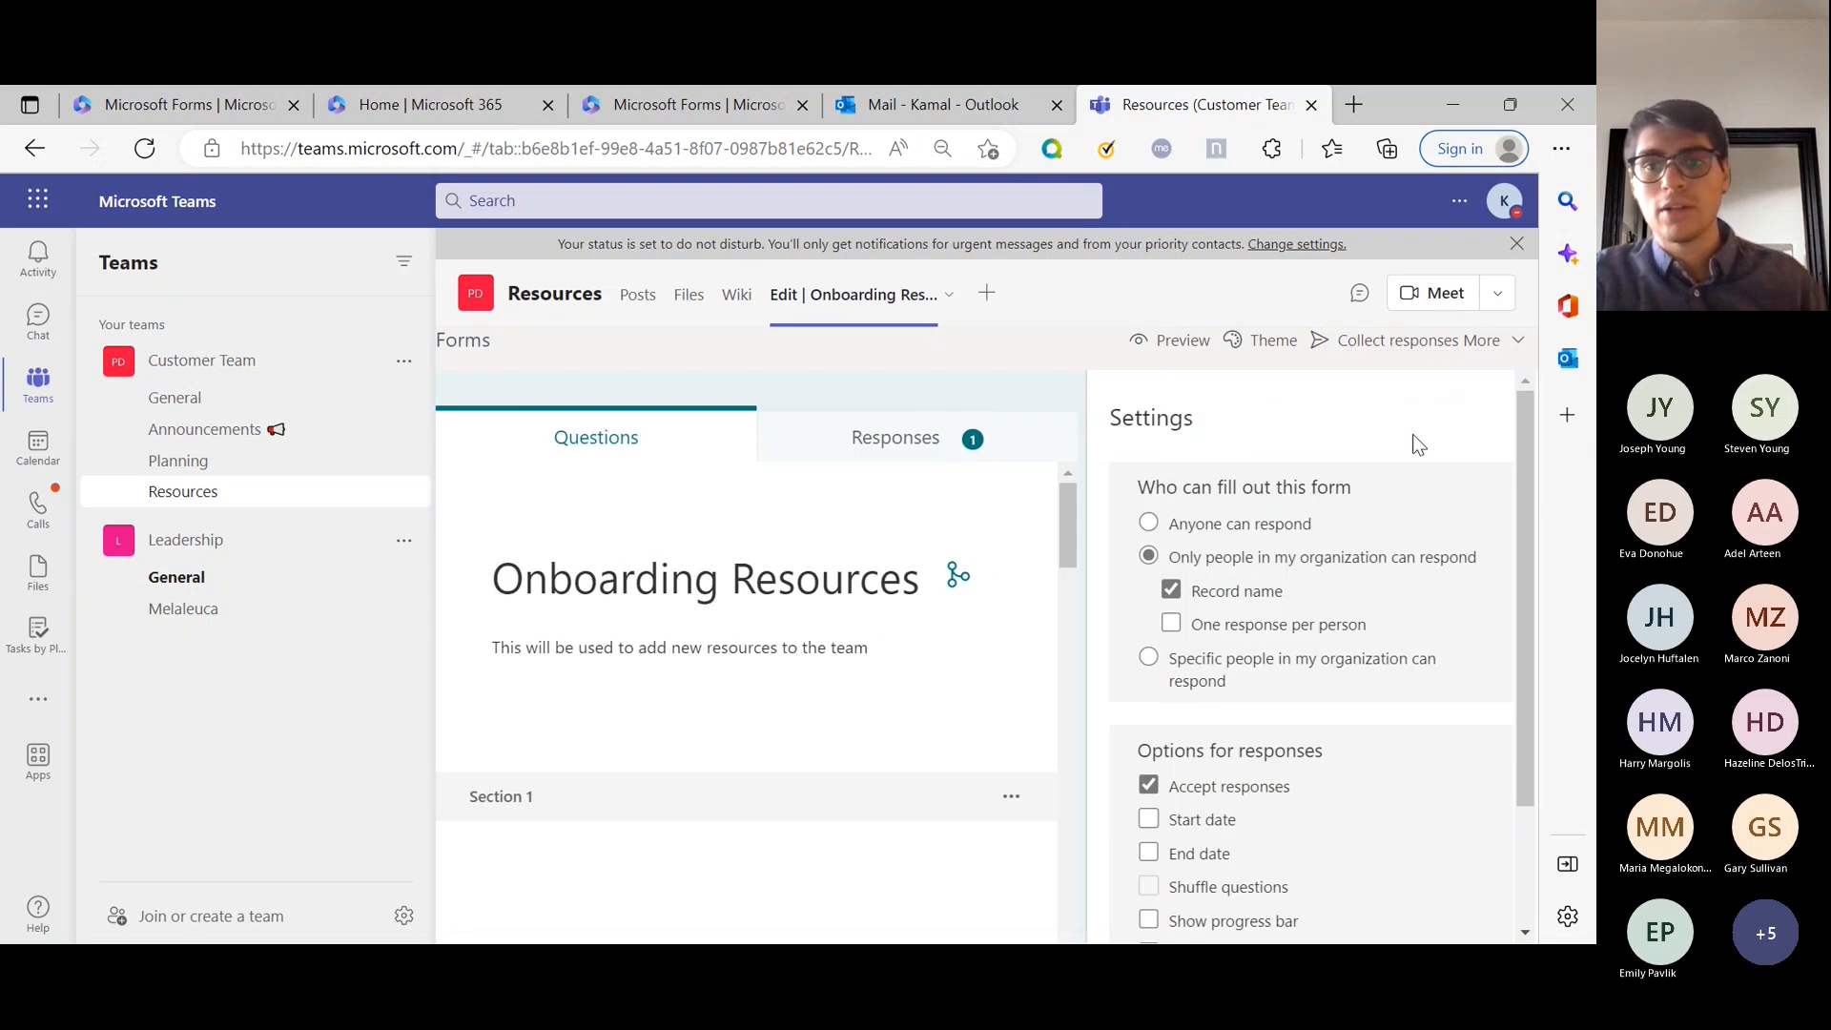
scroll(1318, 462, down, 1)
scroll(1317, 462, up, 1)
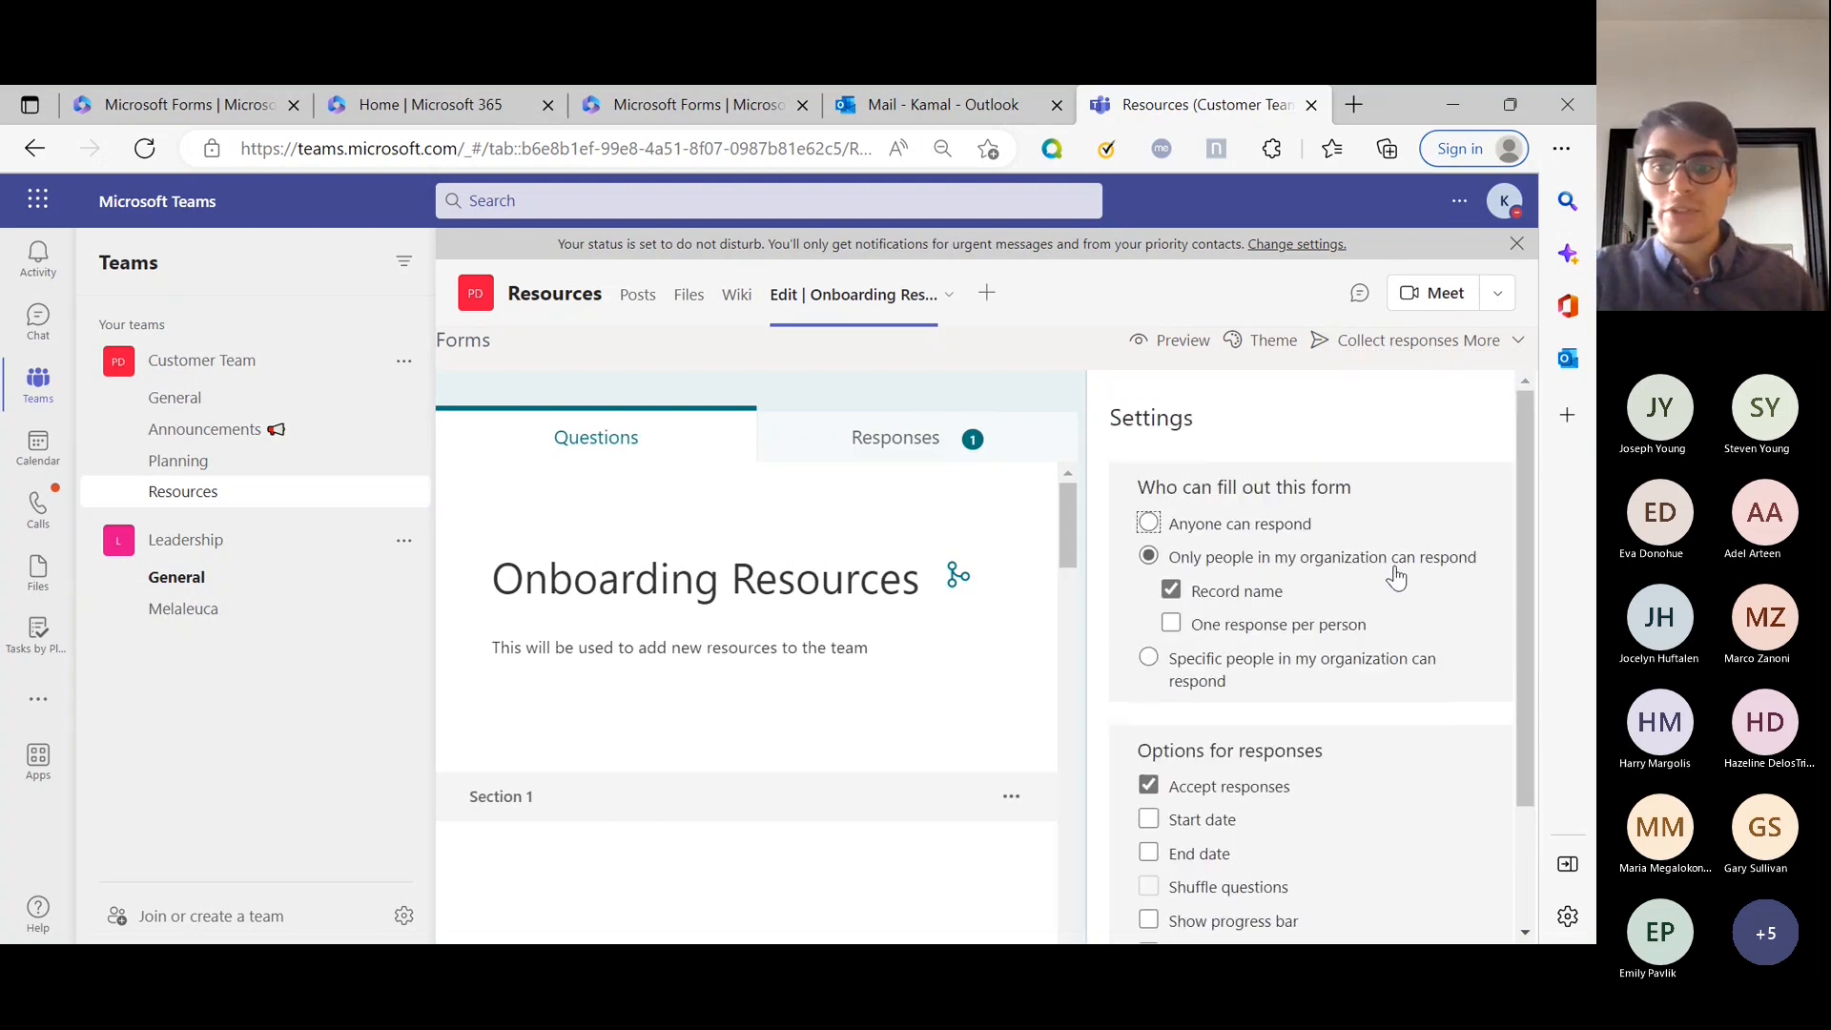
click(1256, 604)
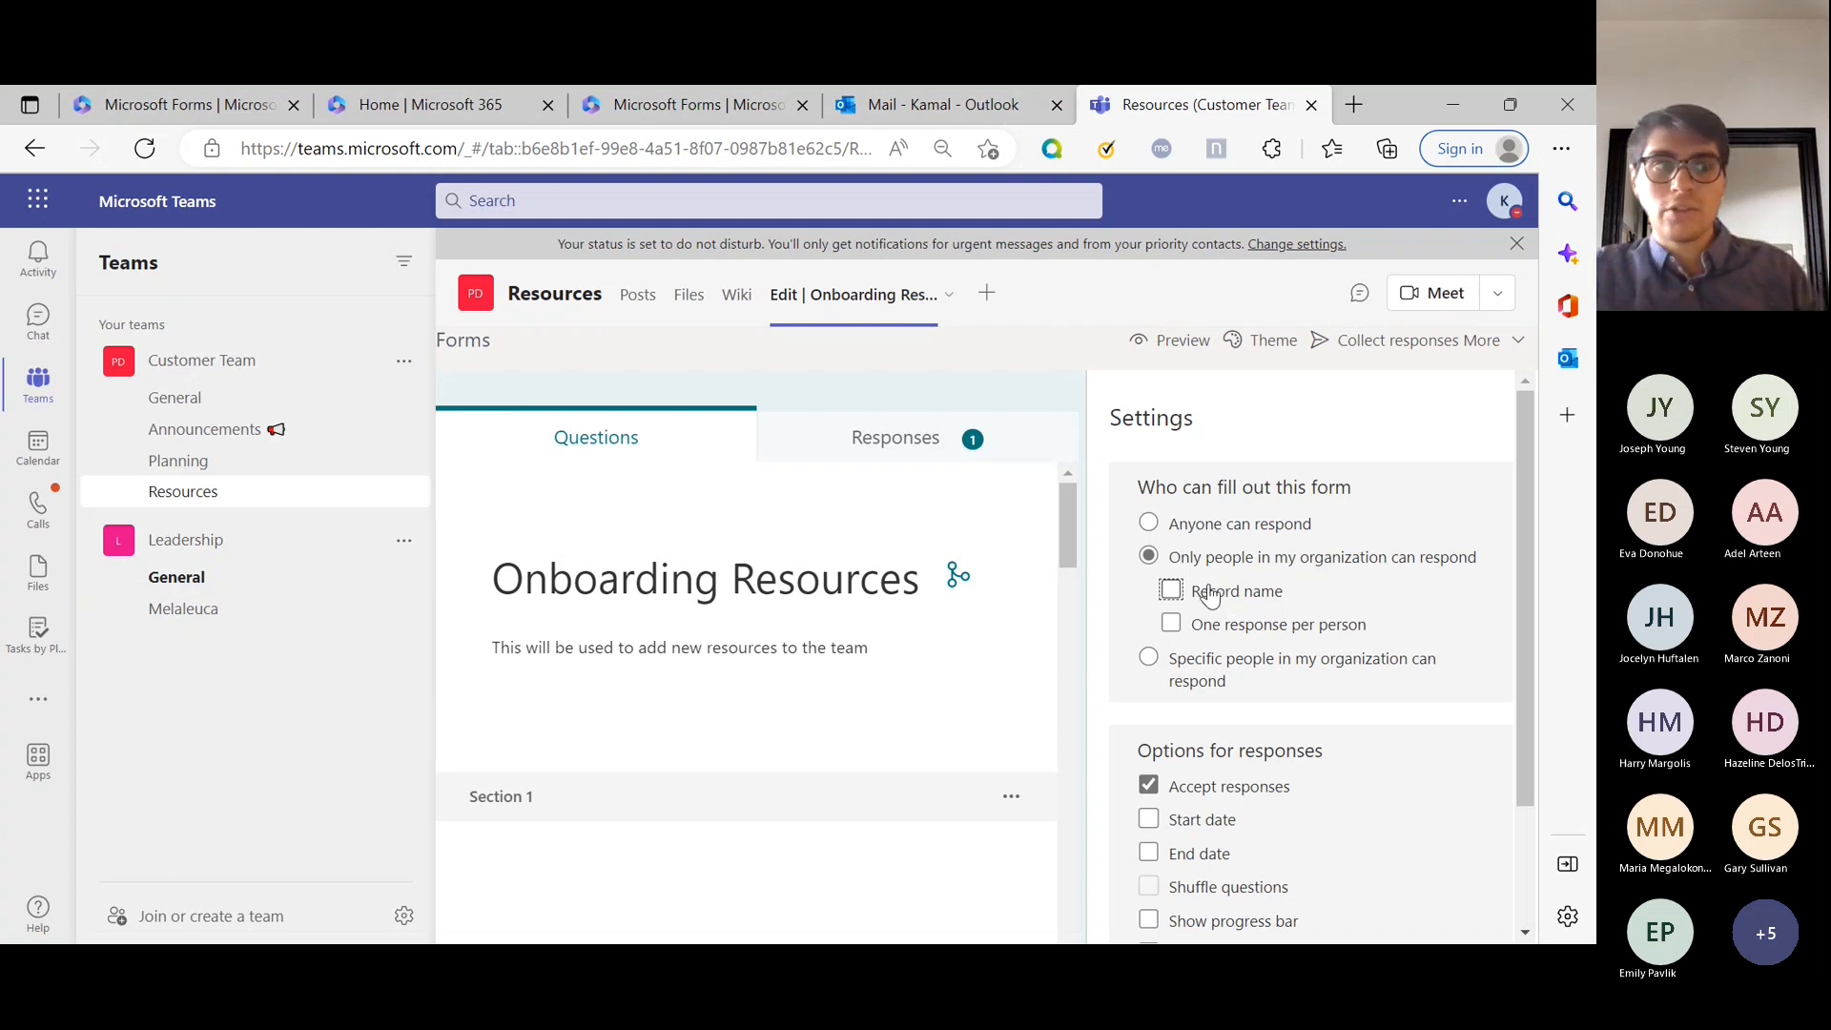
click(1226, 633)
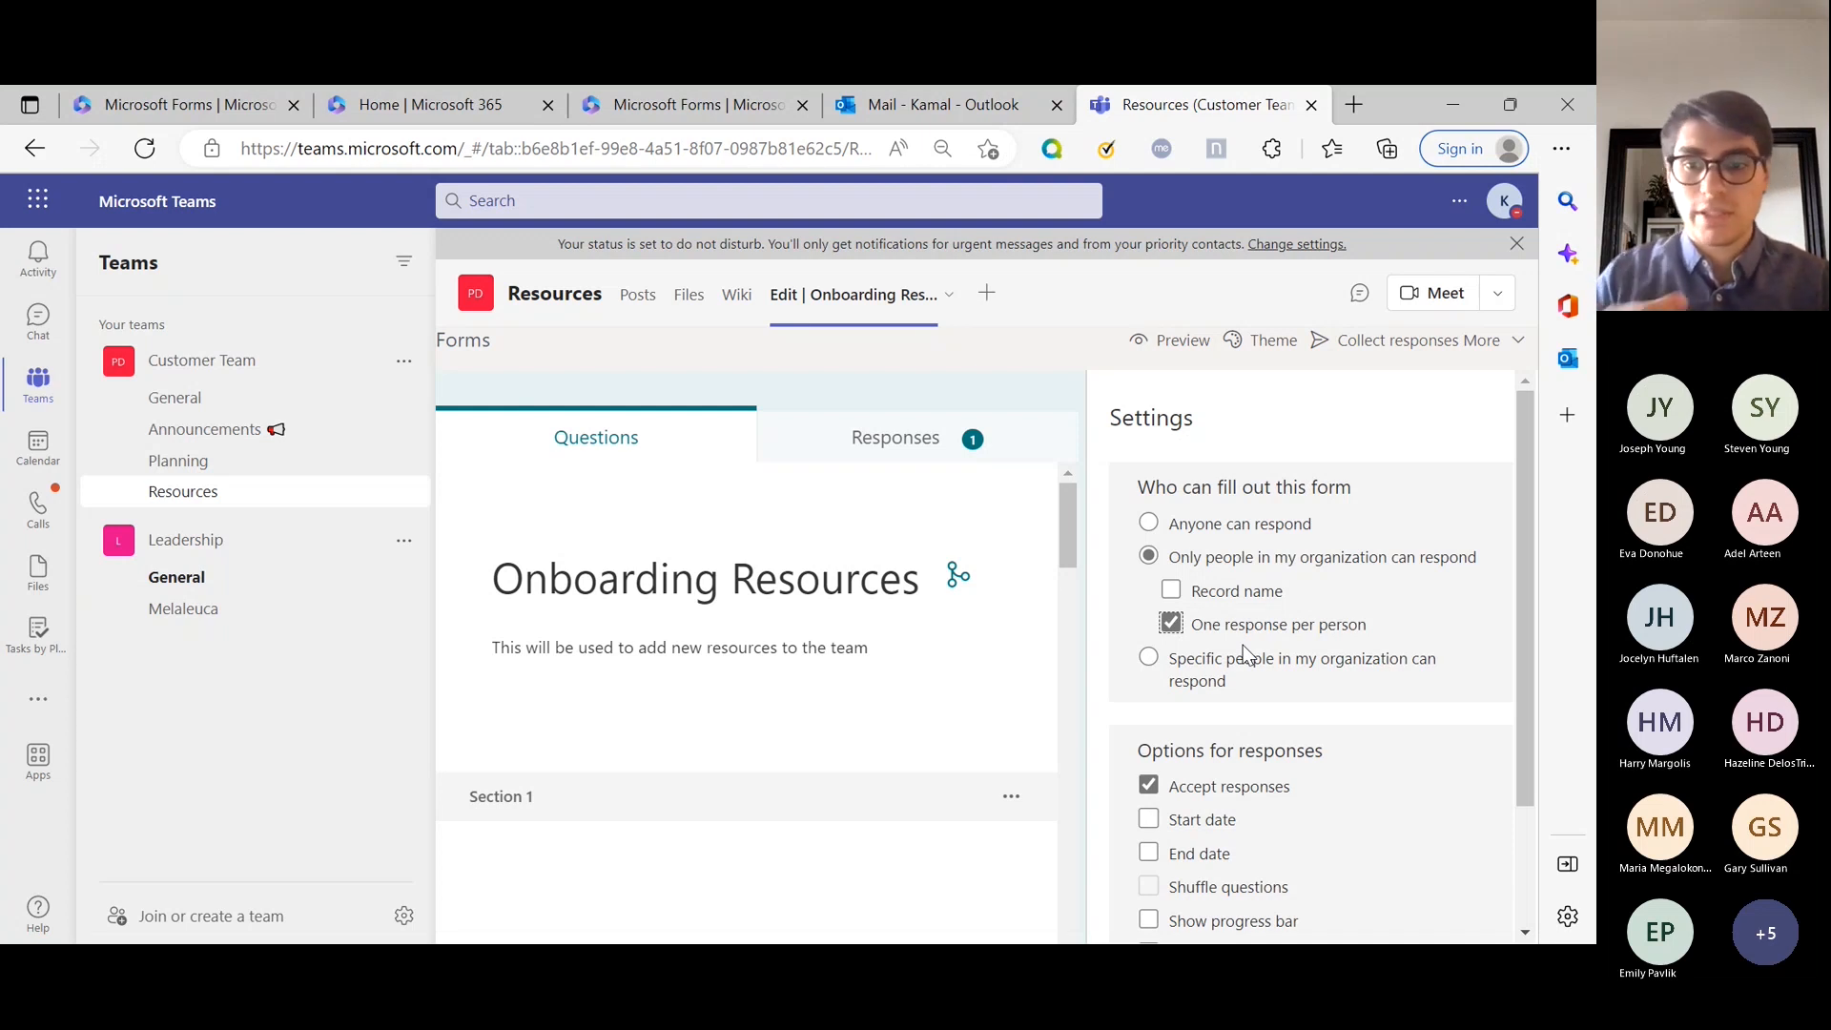
click(1198, 631)
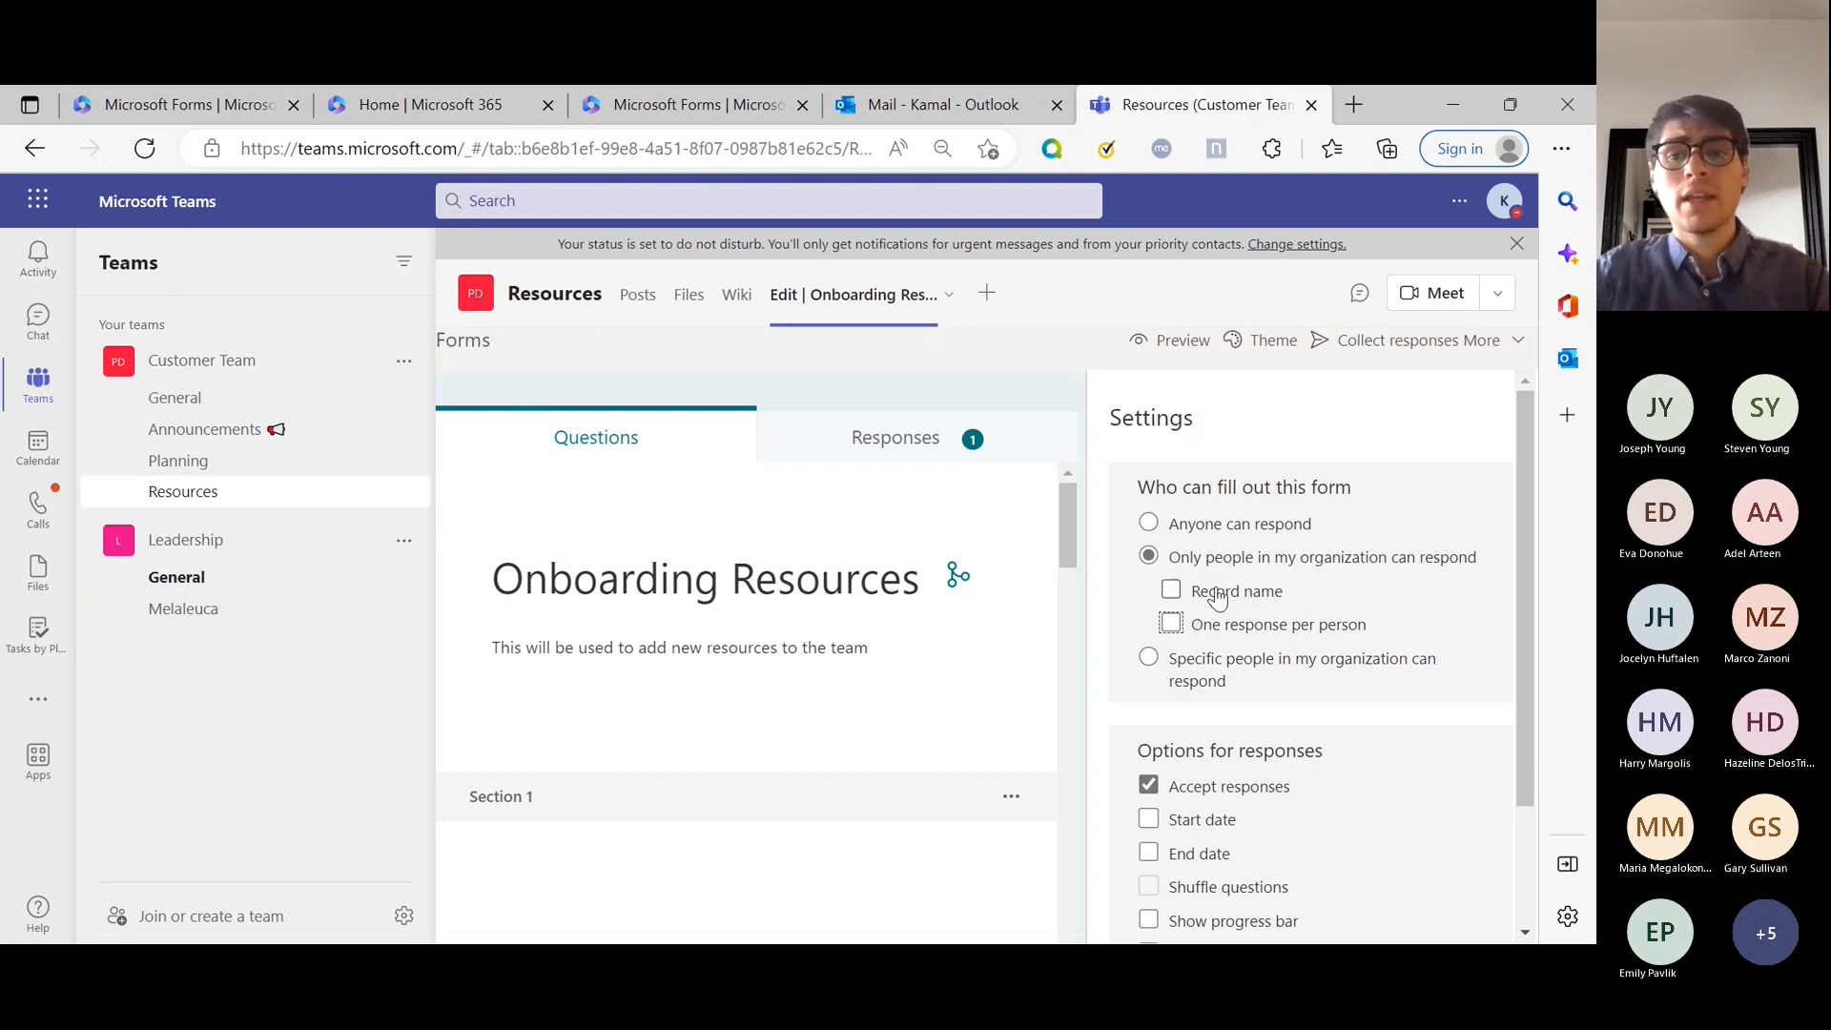
click(1217, 633)
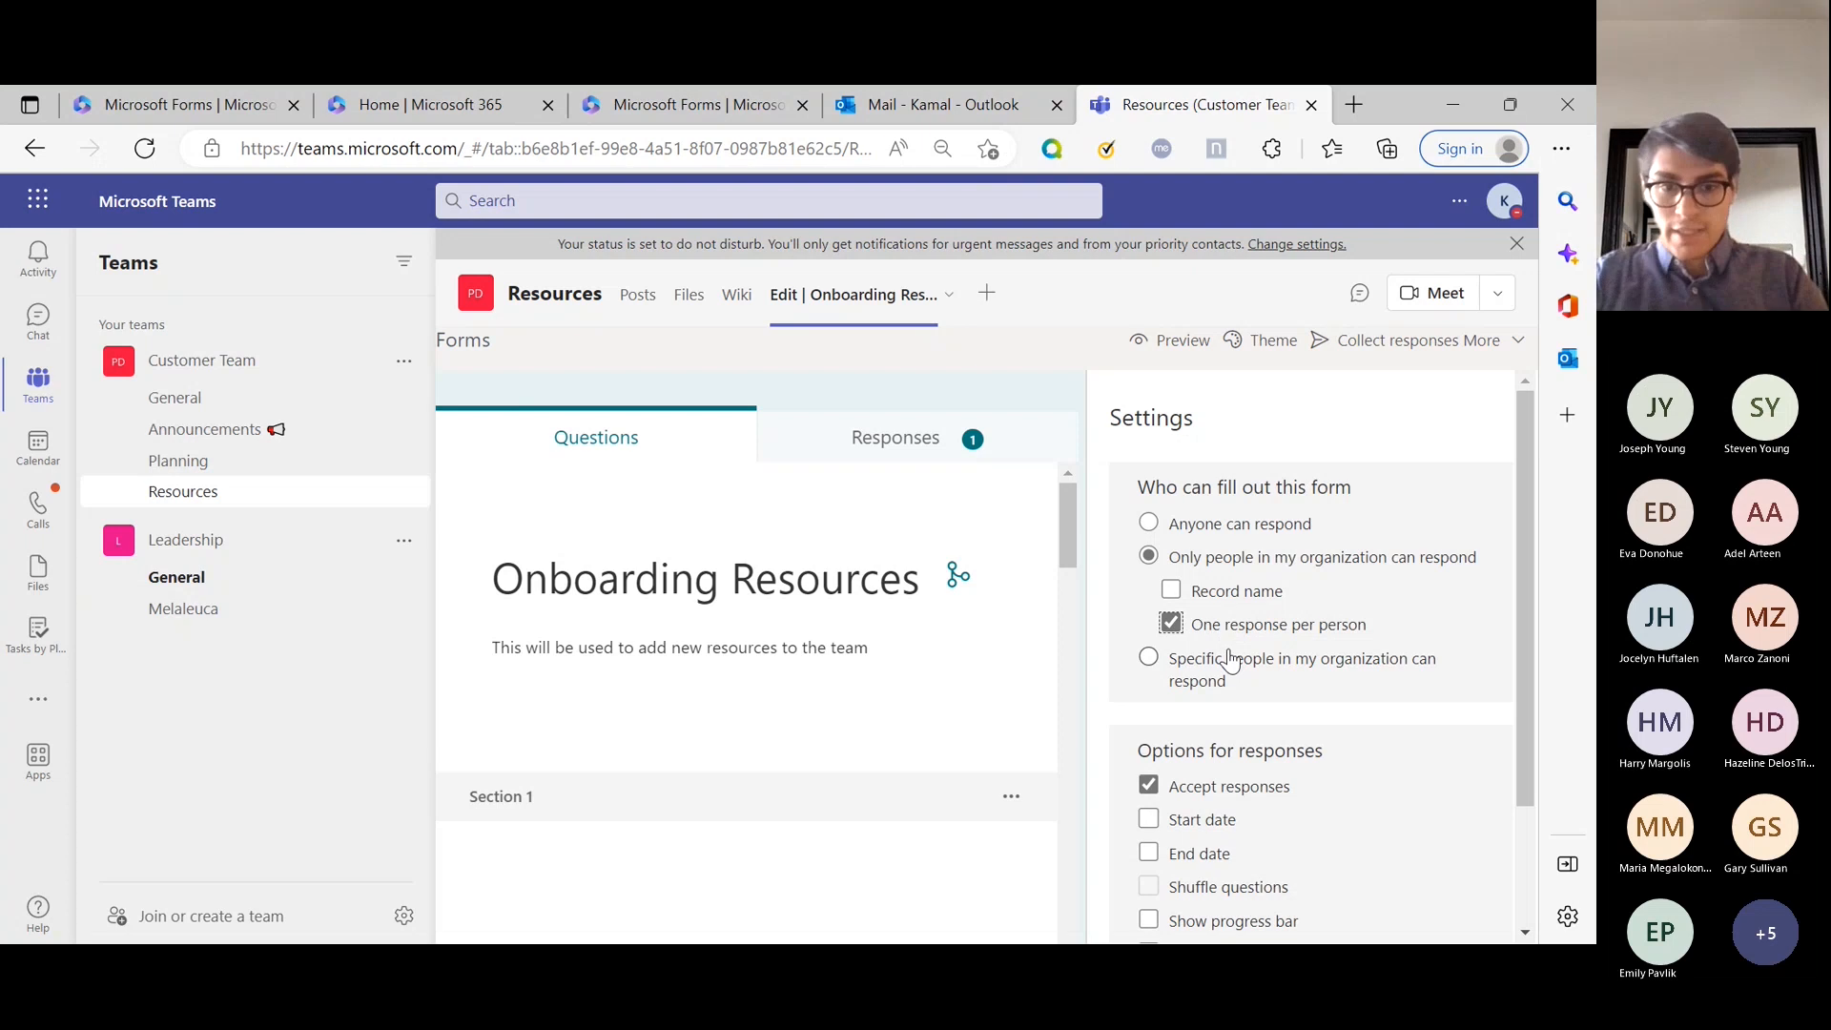
click(1249, 631)
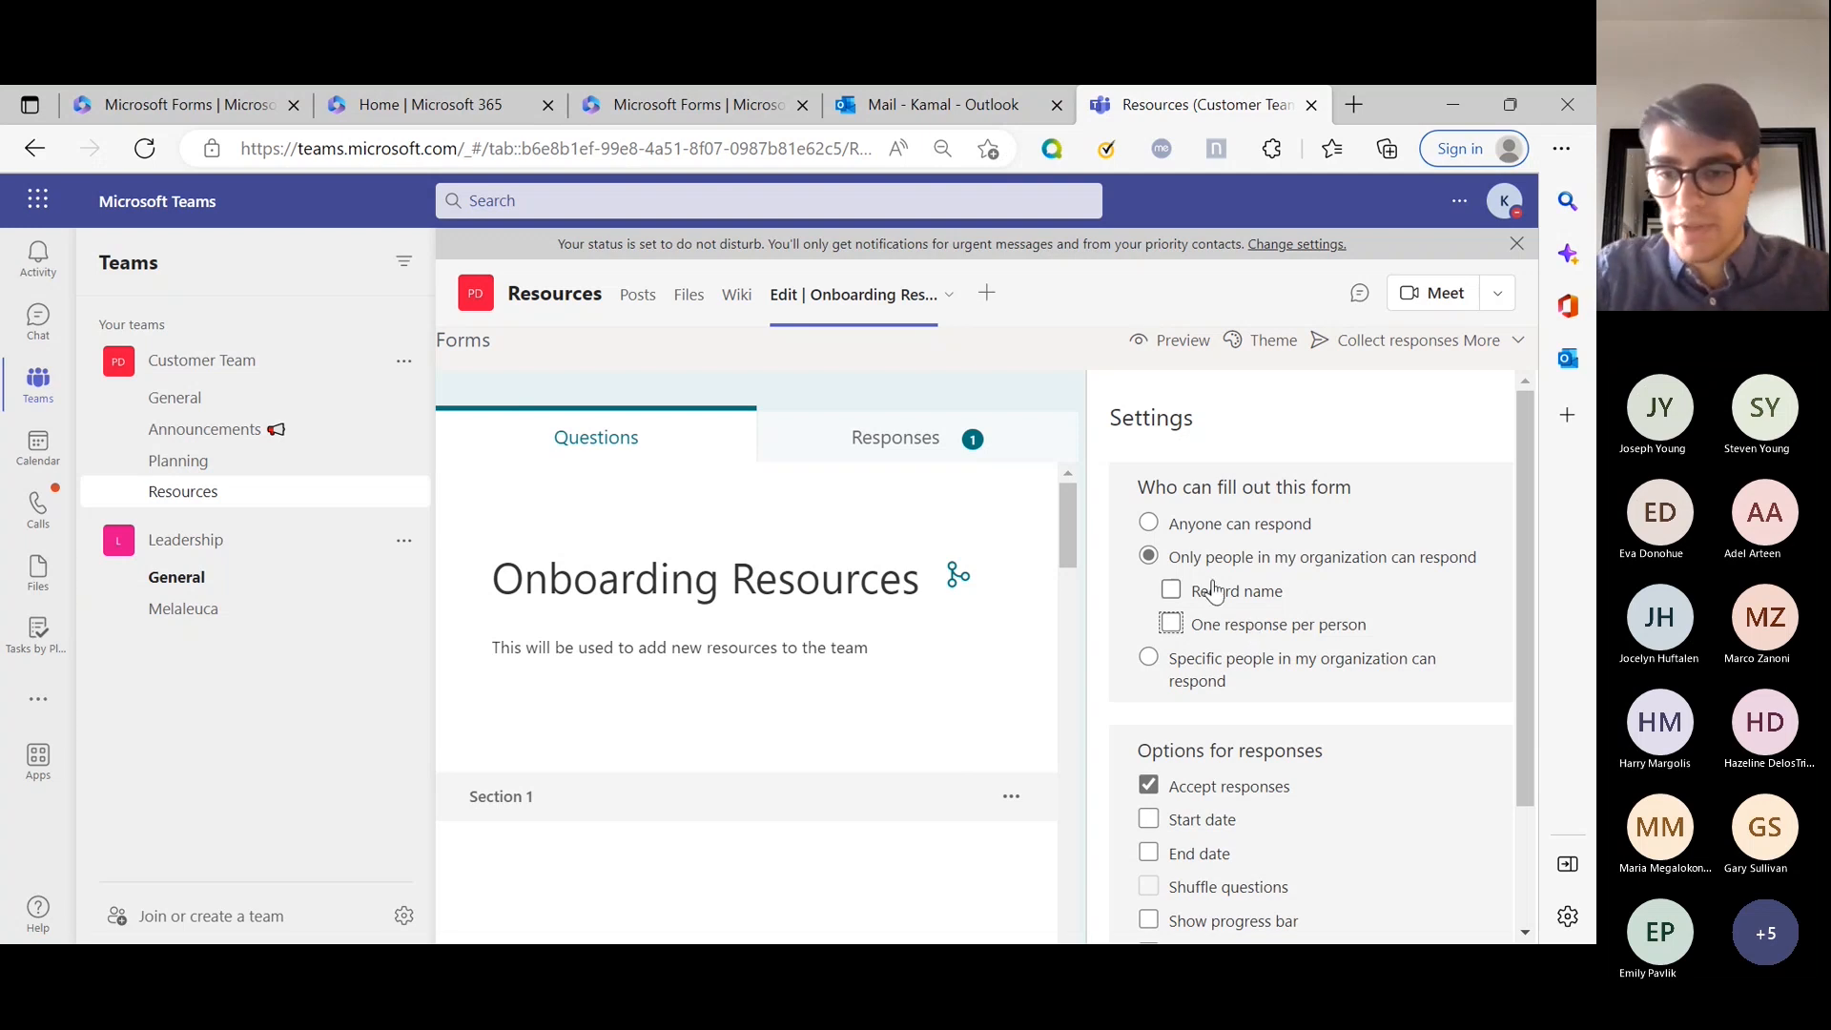
- Enable a start date of 12/7/2022 at 10:00 AM and an end date of 12/7/2022 at 10:15 AM for responses
scroll(1240, 677, down, 2)
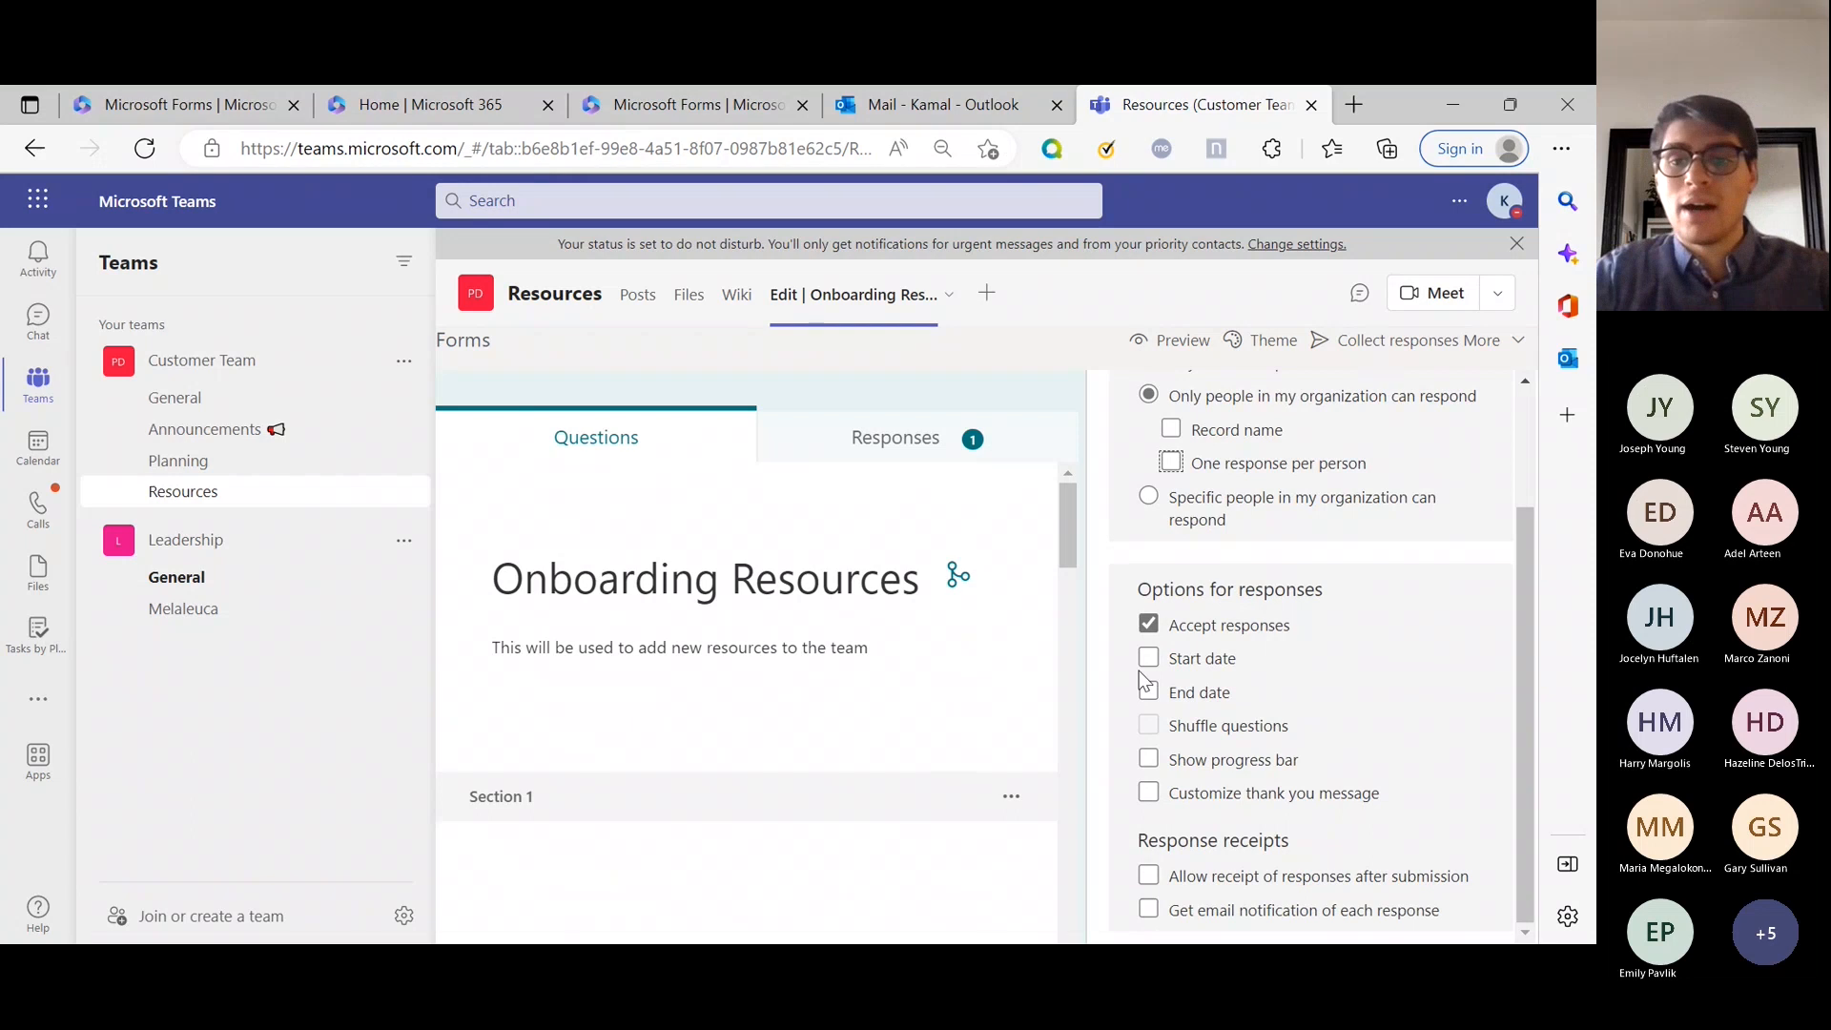
click(1222, 667)
click(1196, 627)
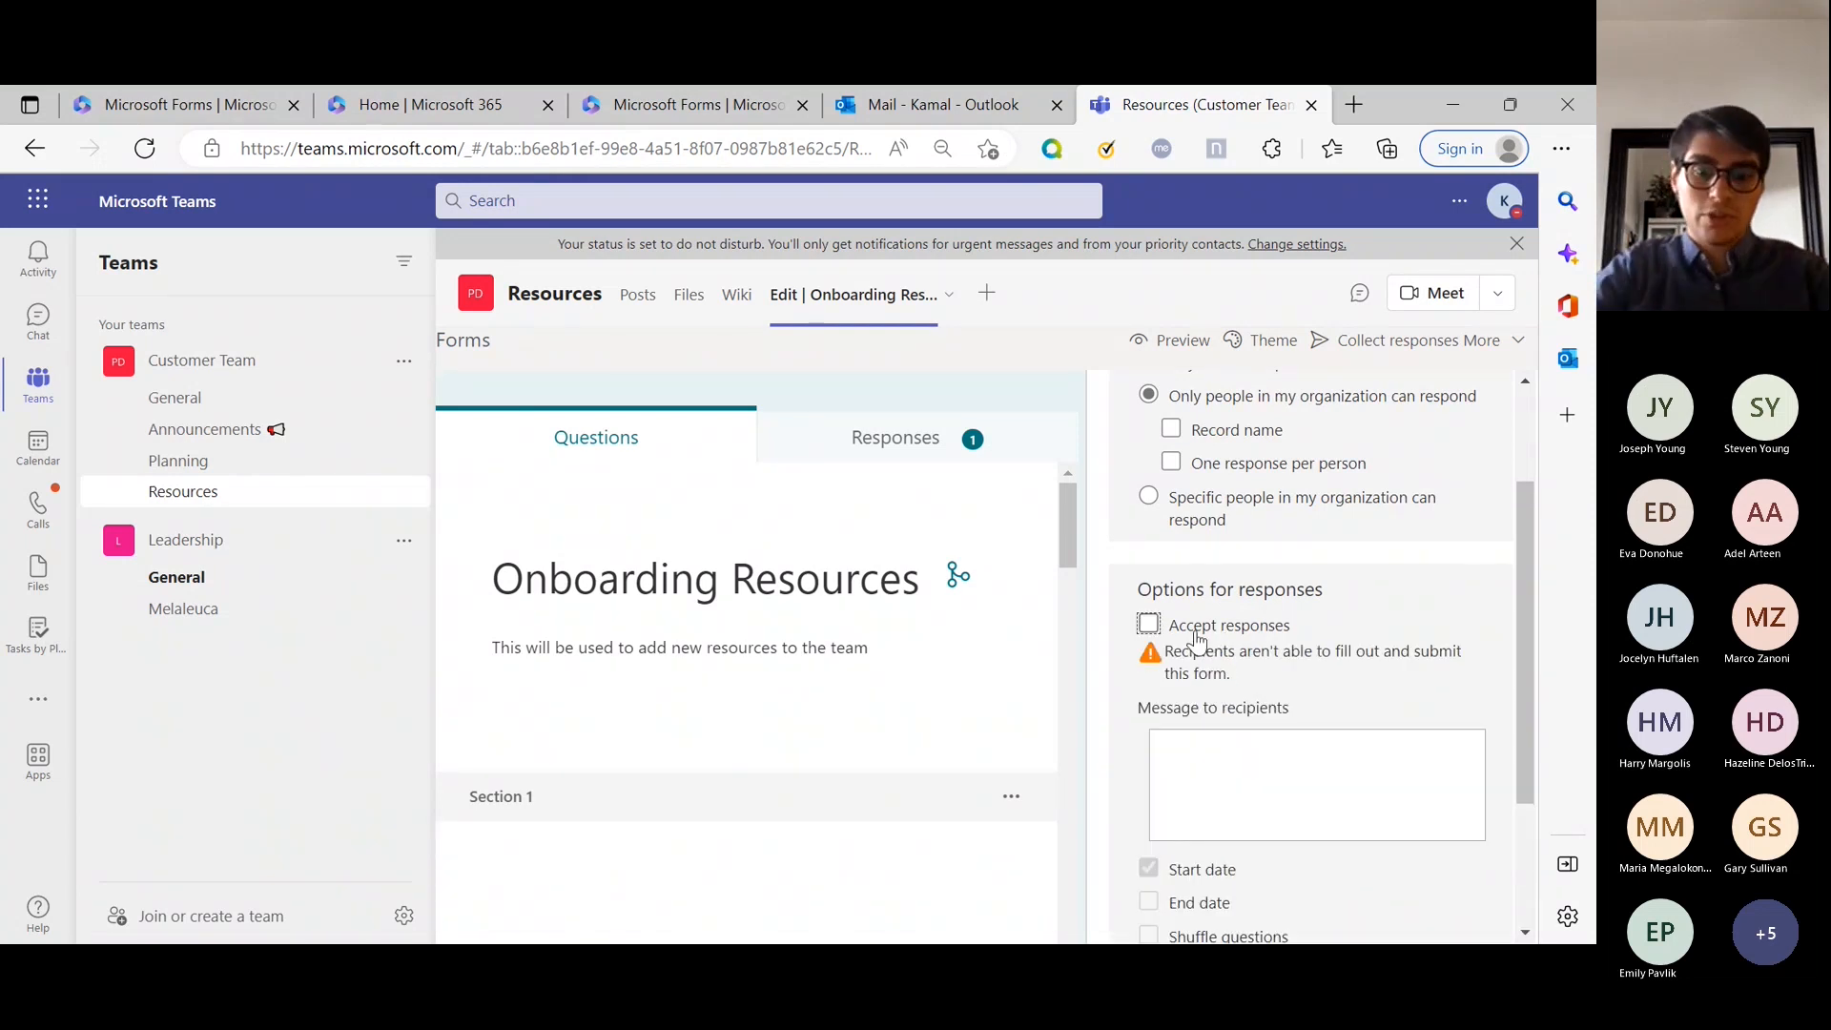
click(1196, 629)
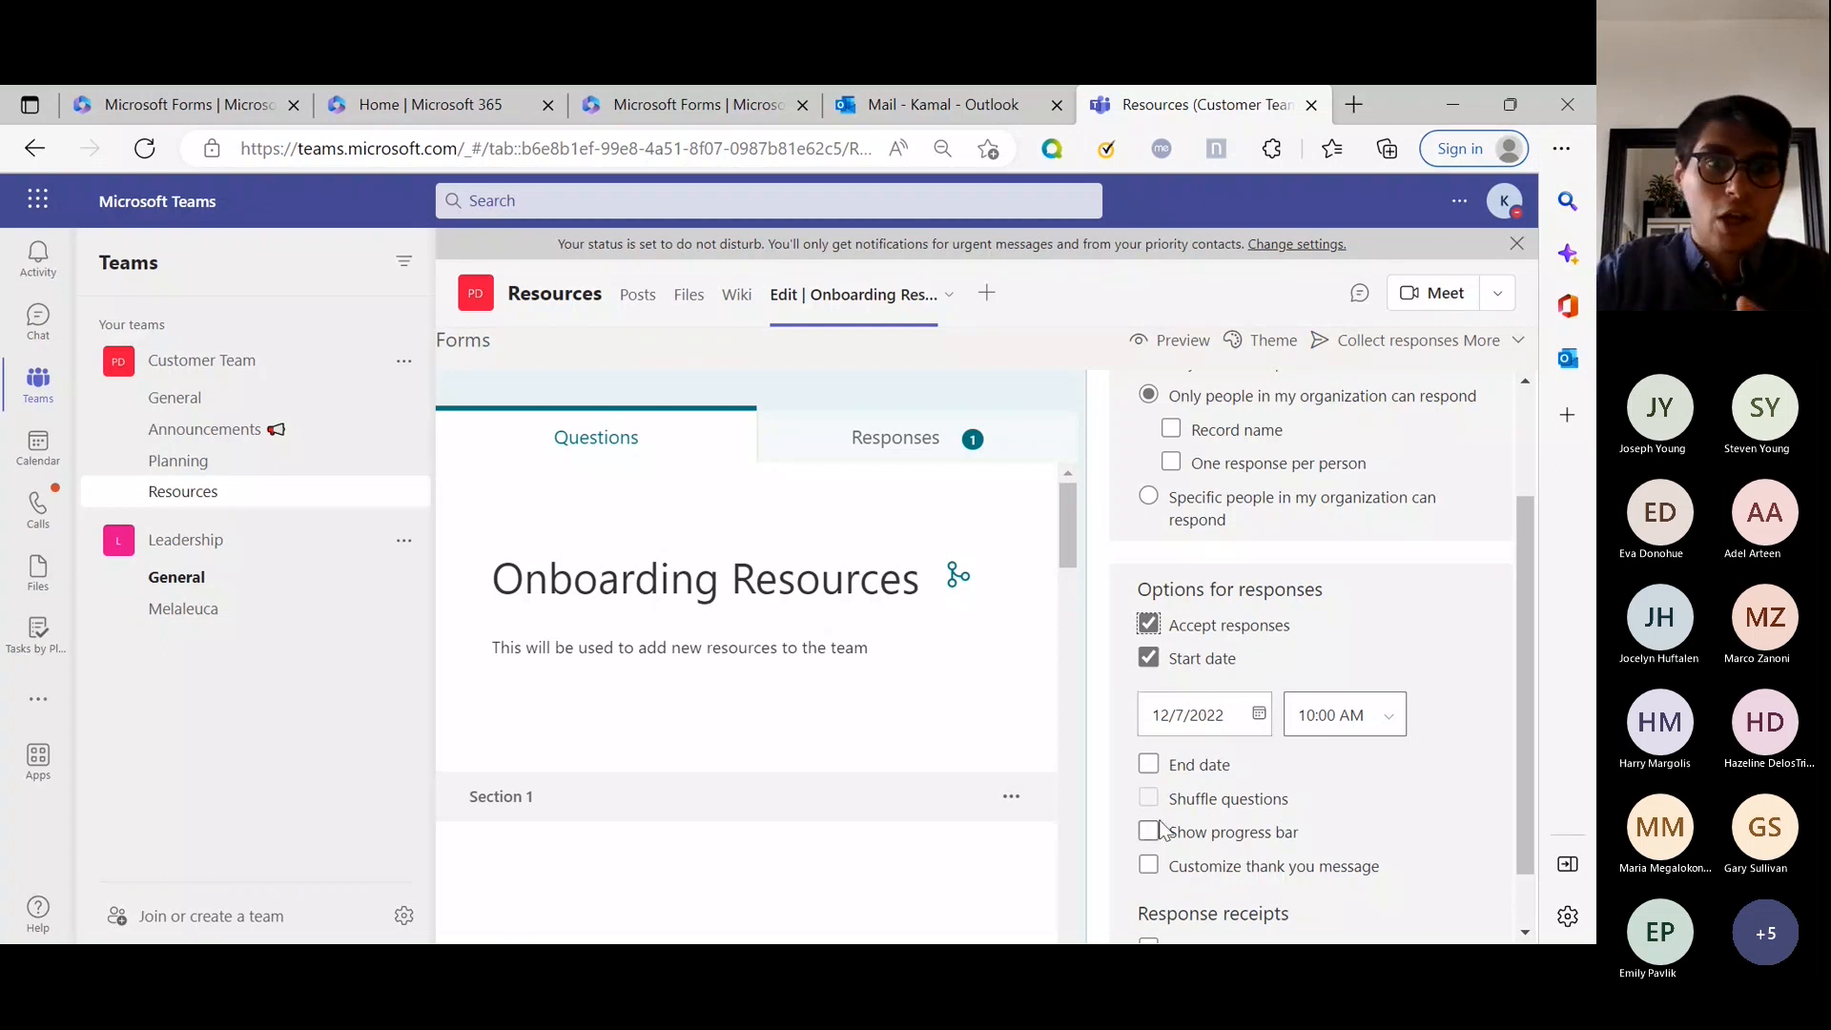
click(1205, 766)
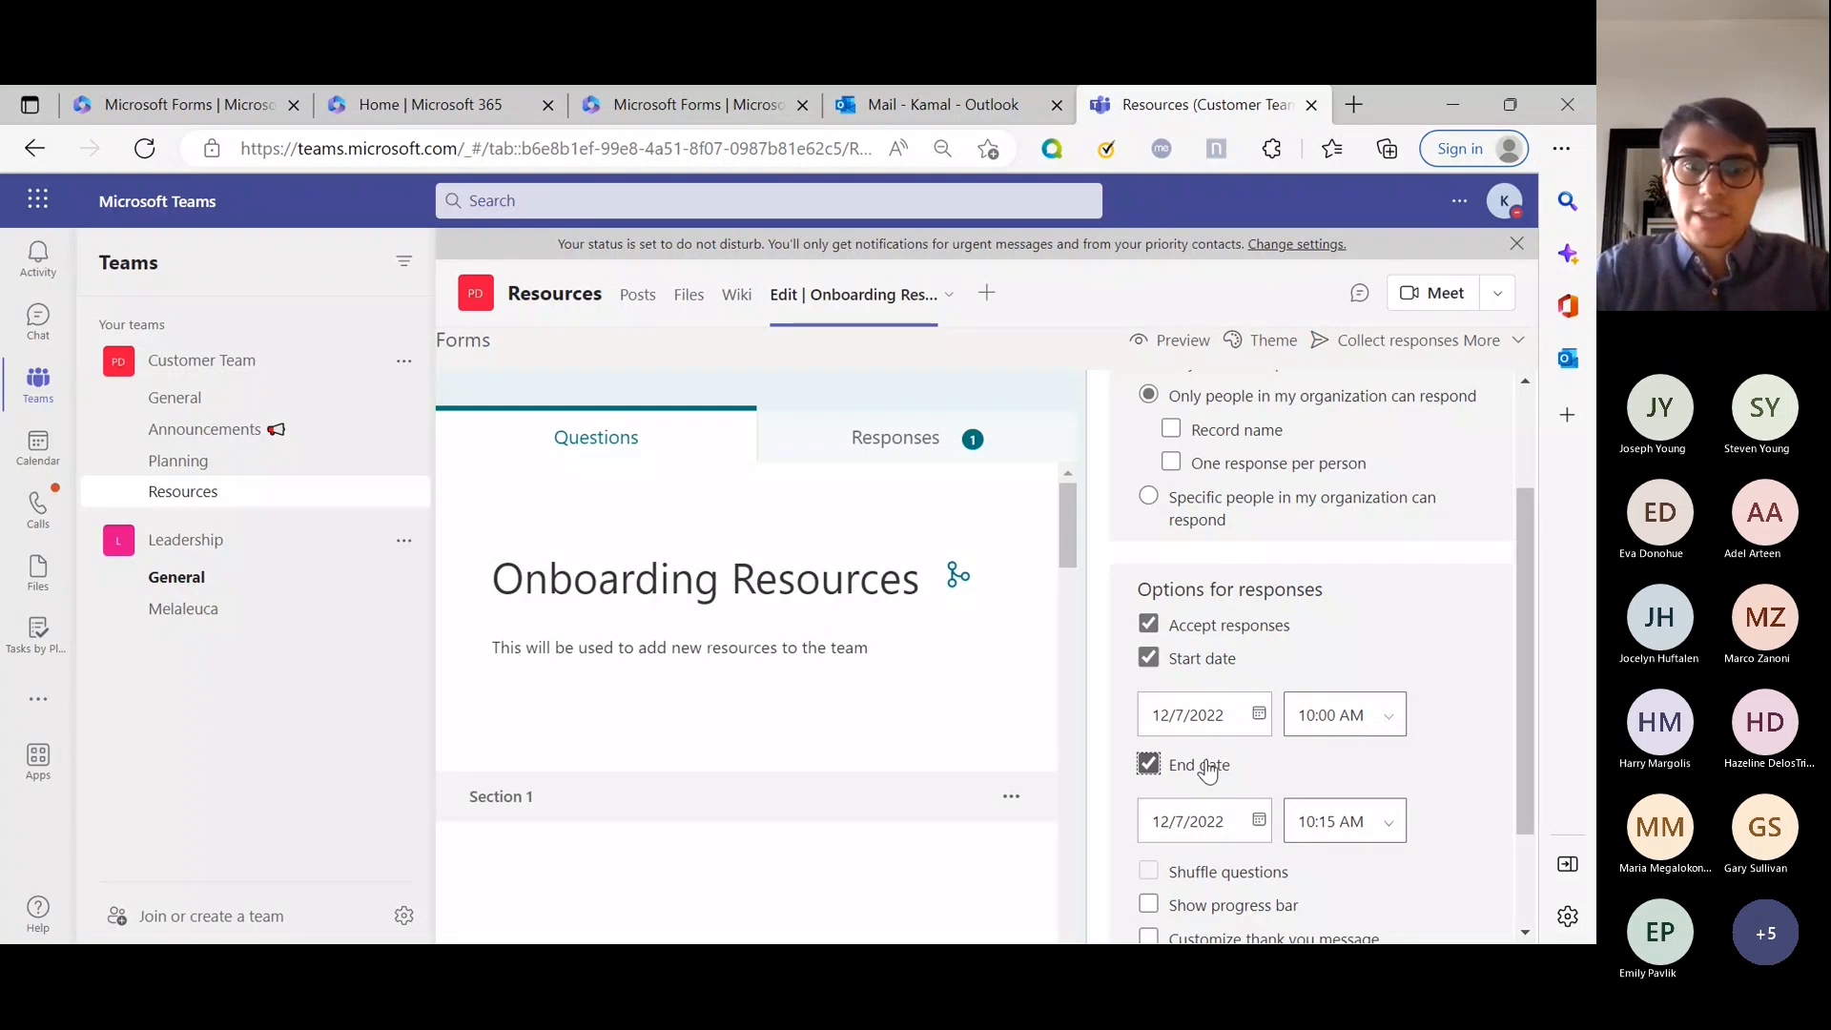
drag(1526, 658, 1529, 749)
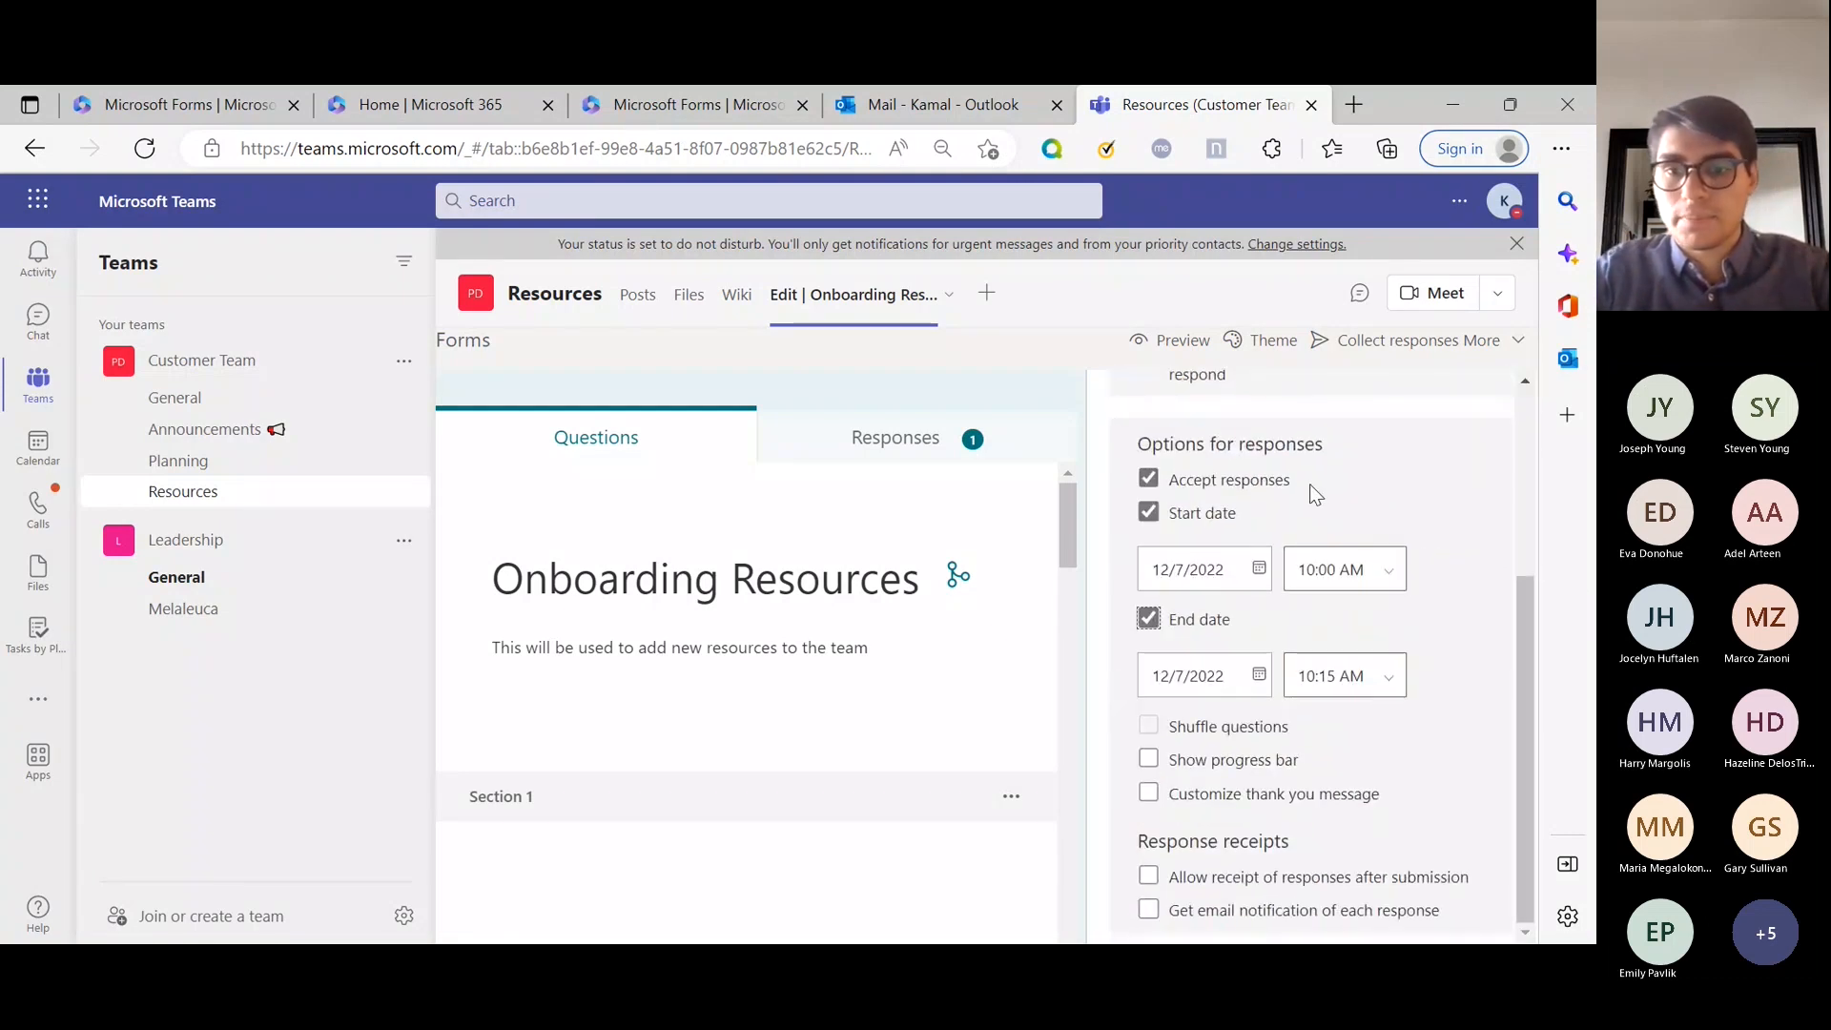
click(1238, 482)
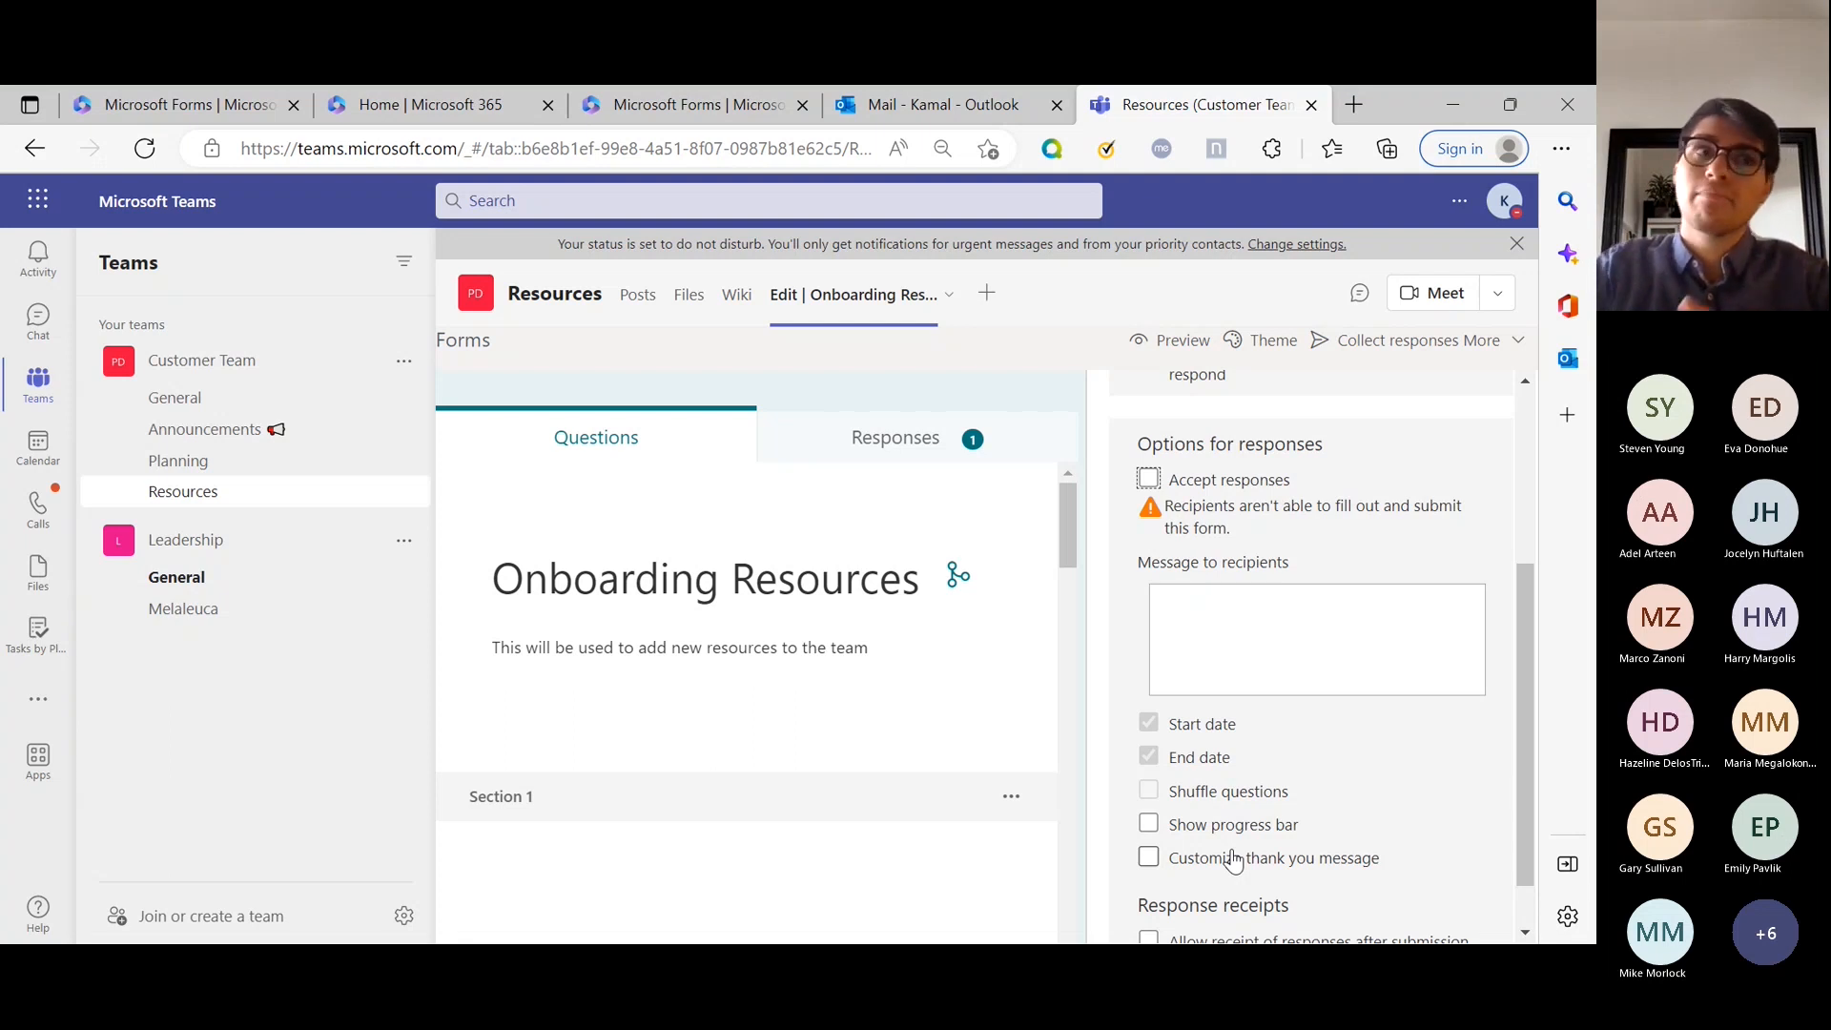
click(1249, 490)
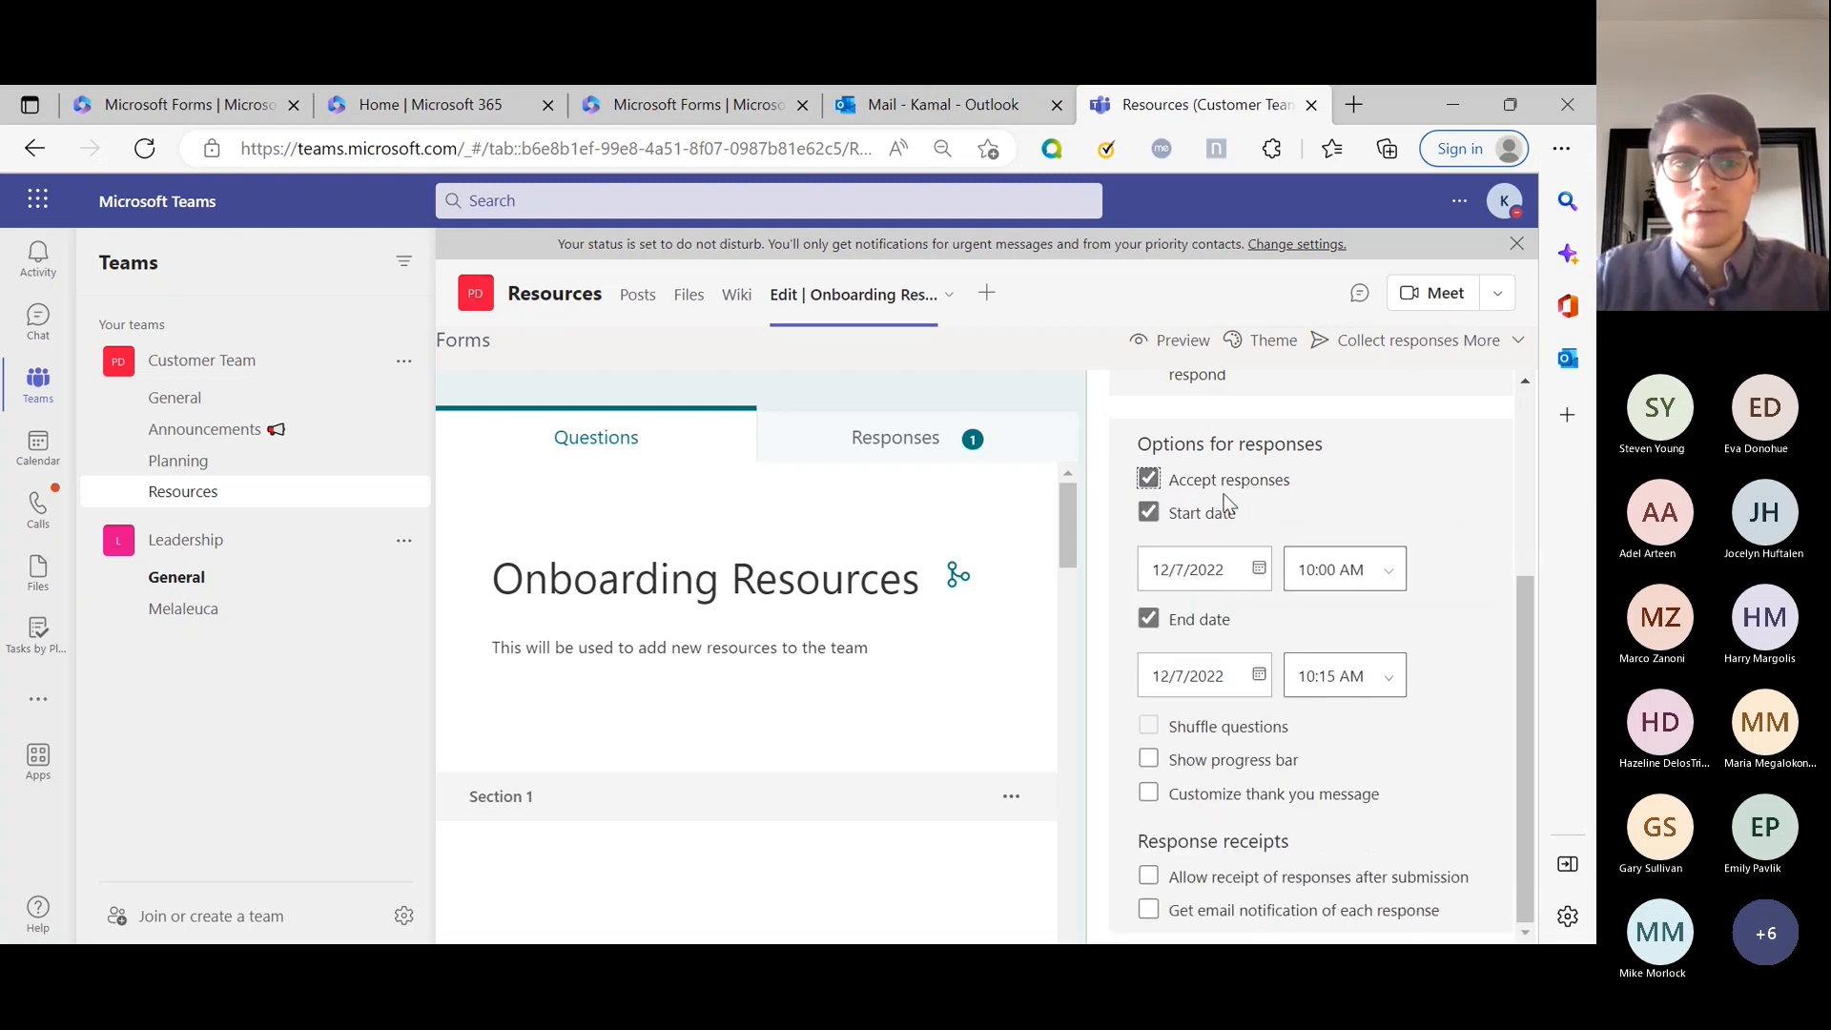
click(1211, 486)
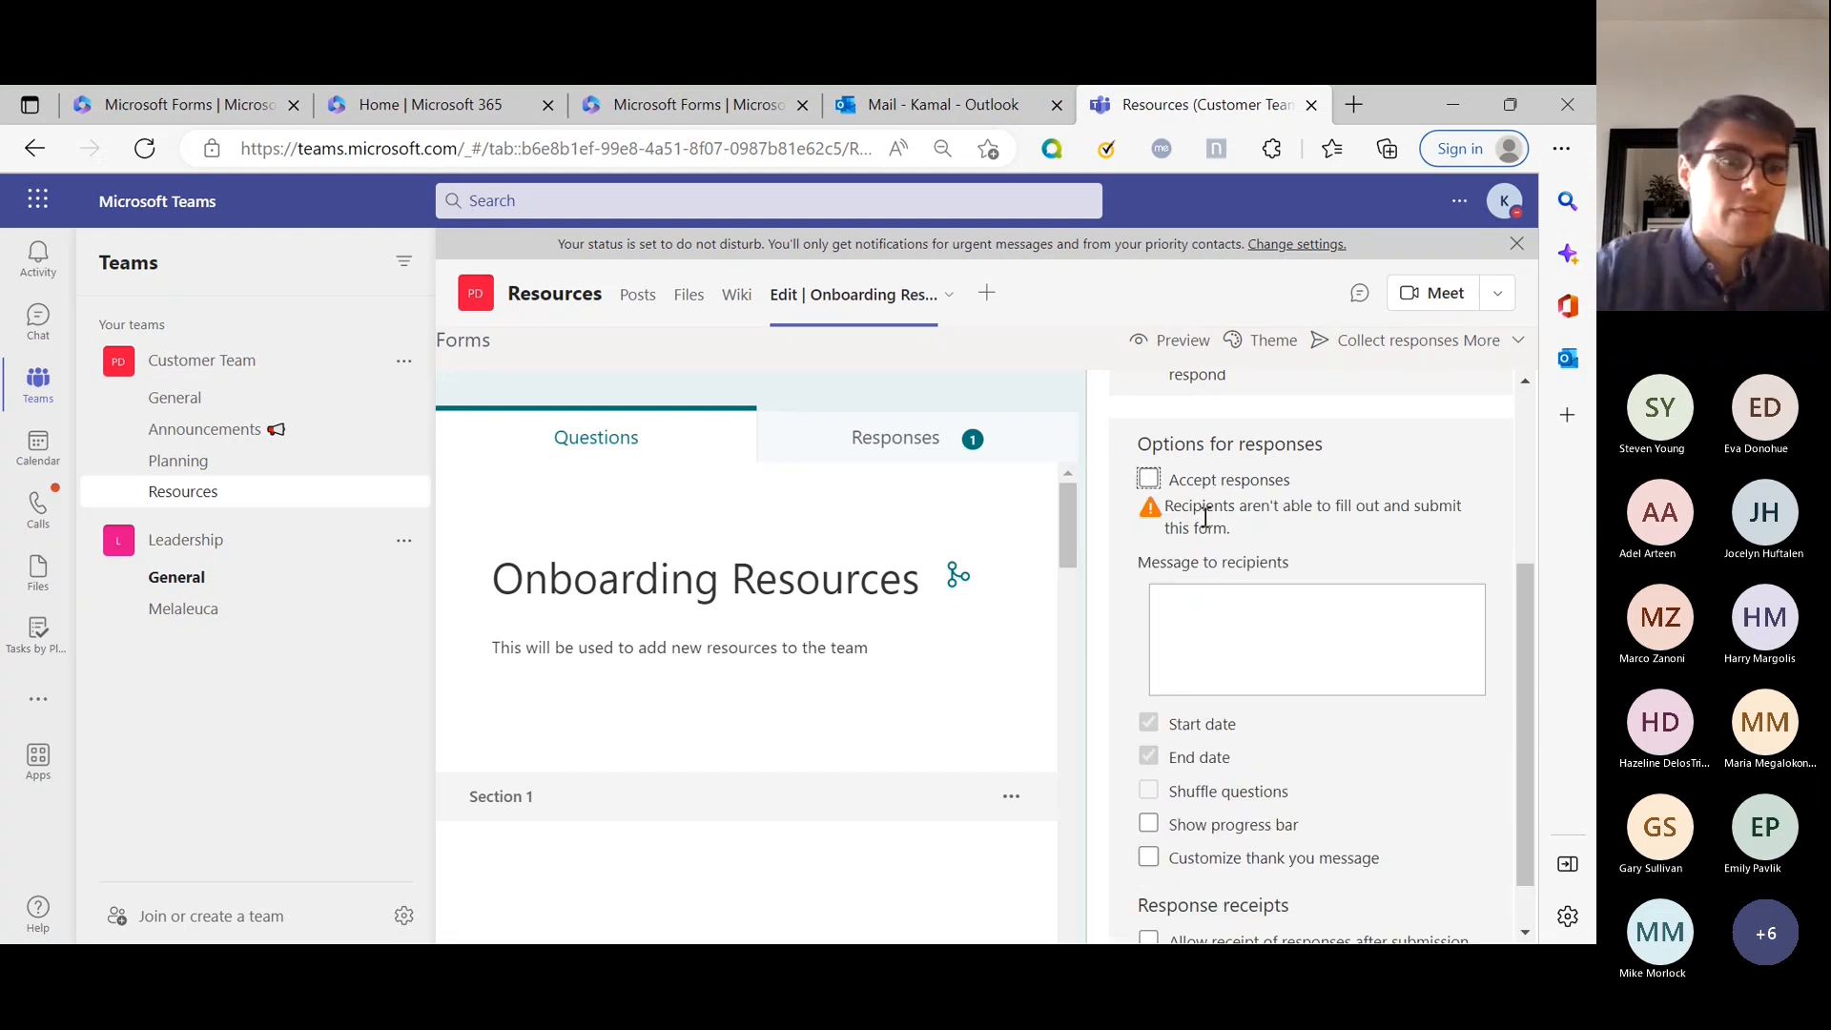
click(1222, 488)
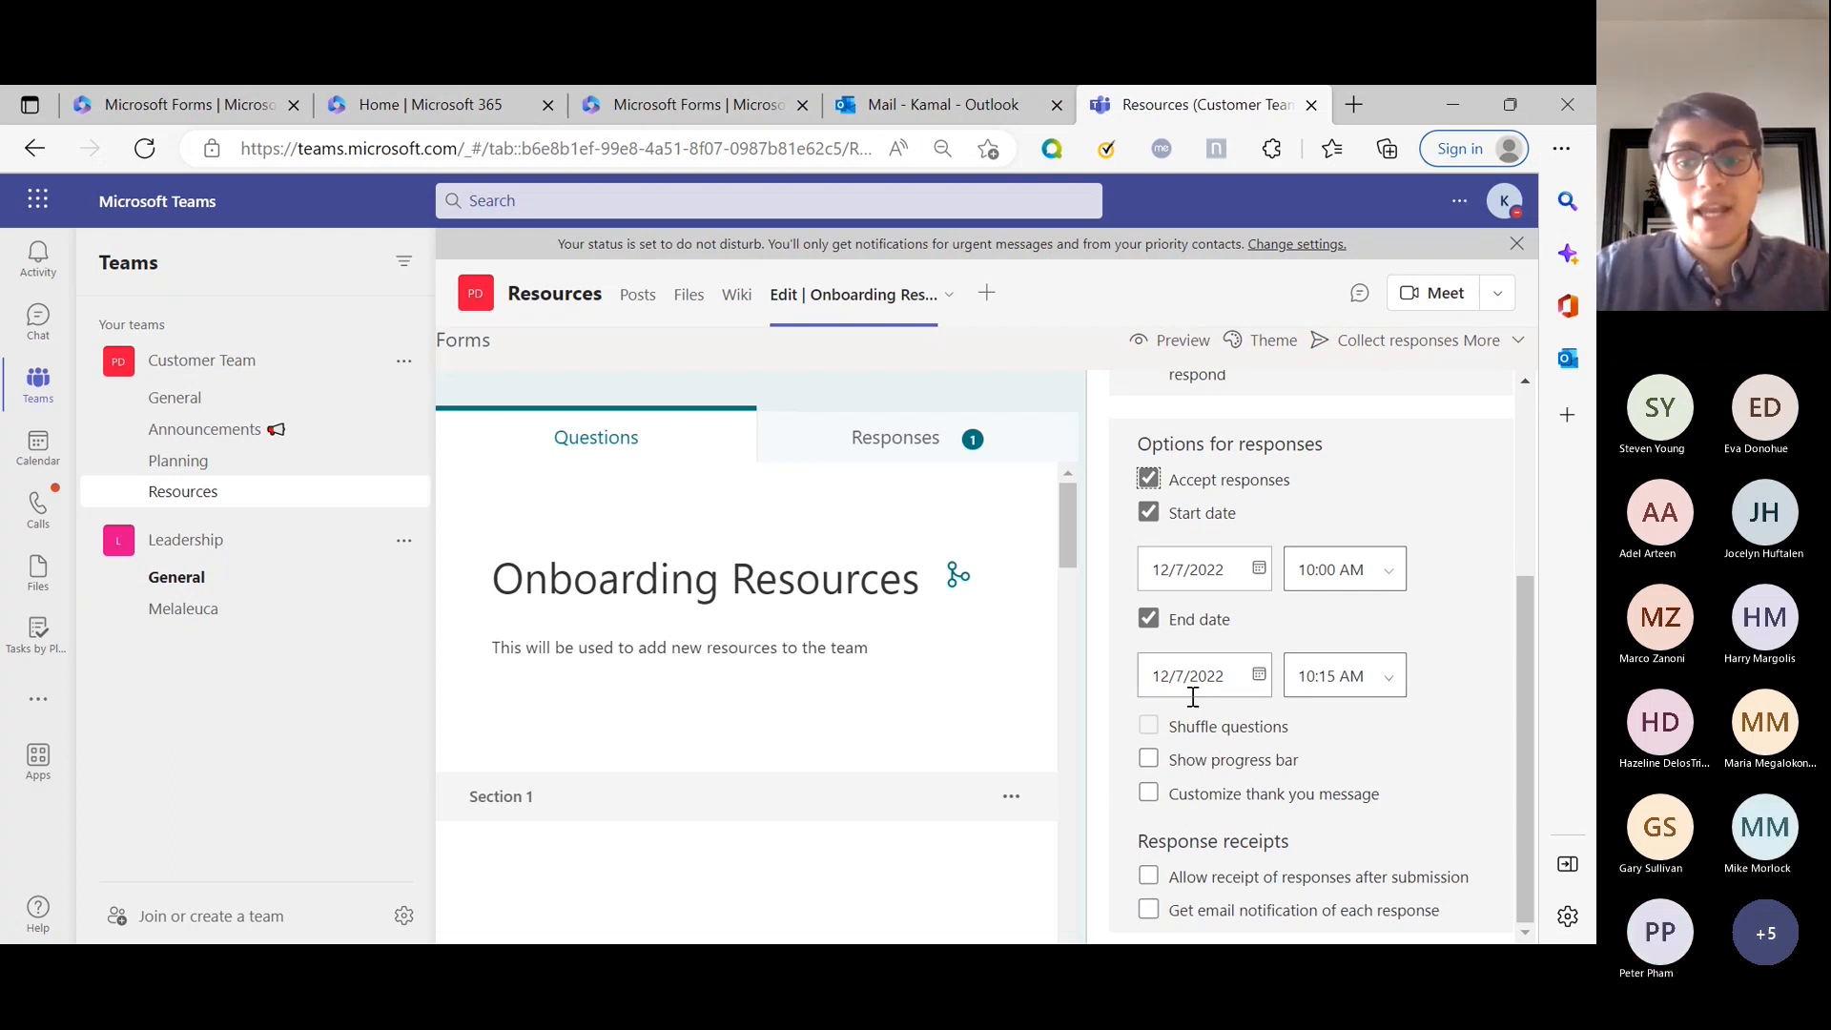
- Turn on the progress bar for the form and close the settings
click(1197, 731)
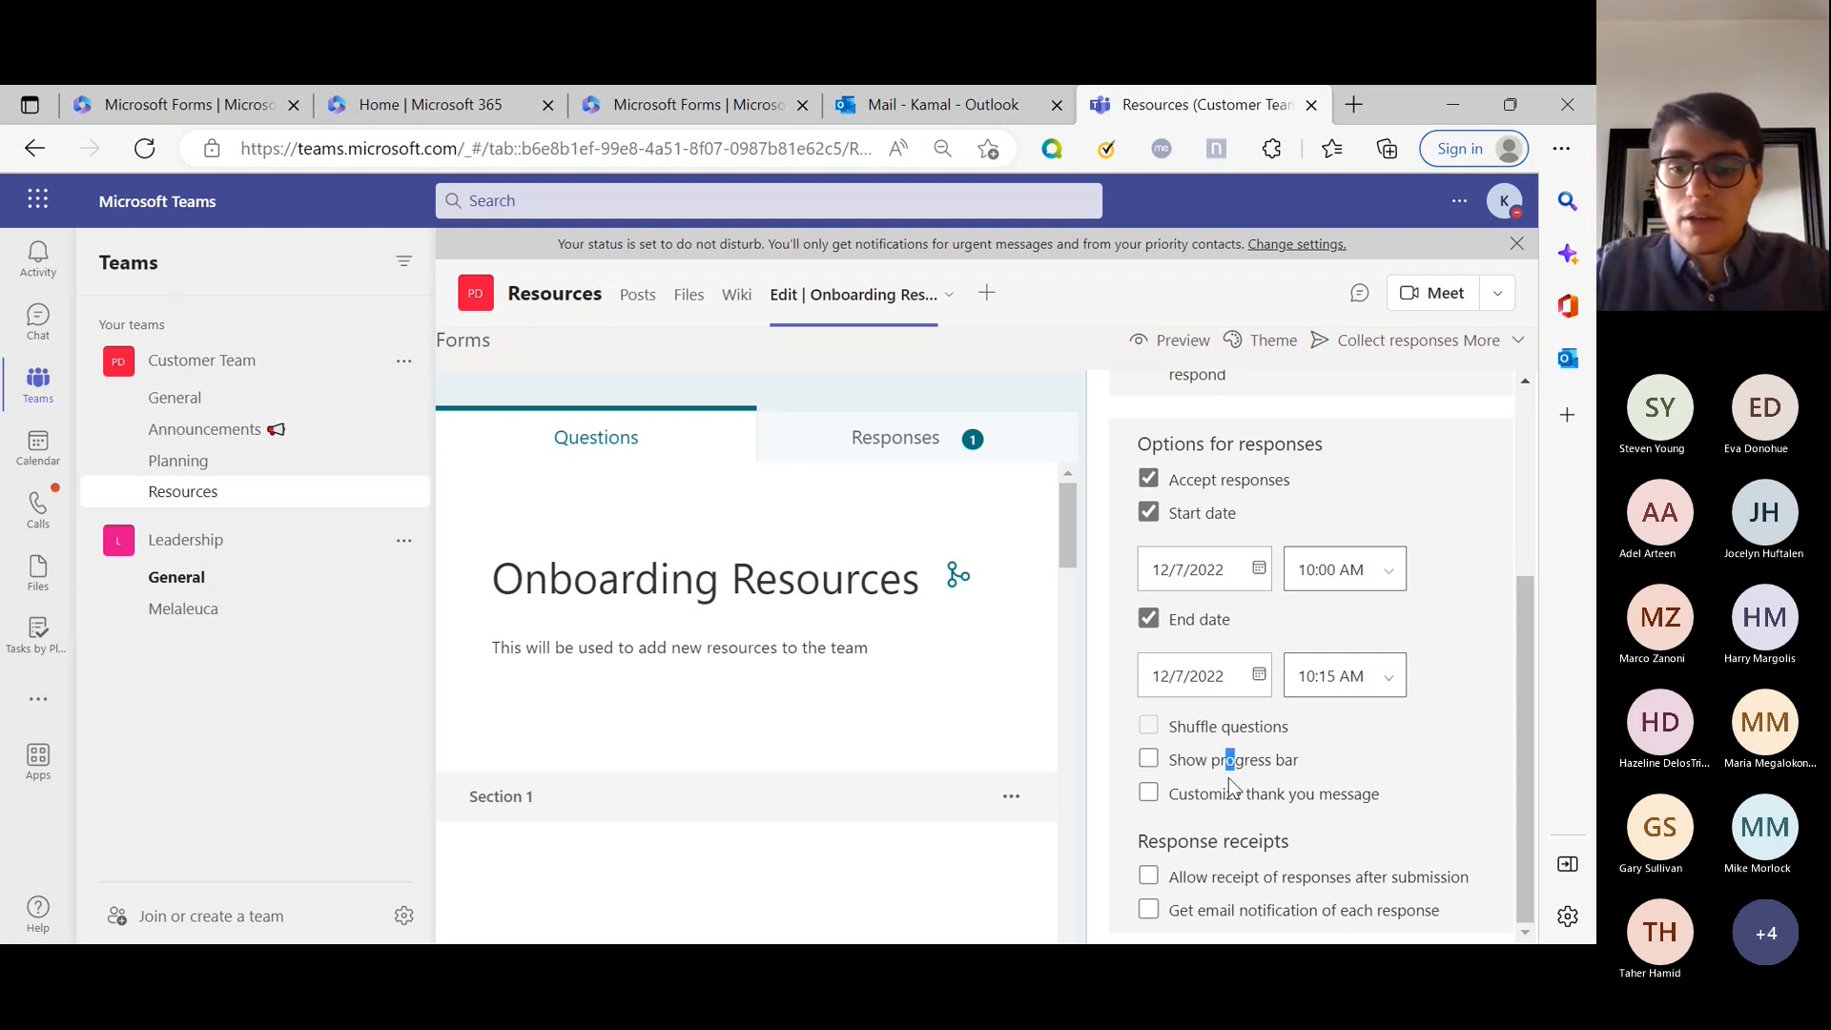
click(1178, 769)
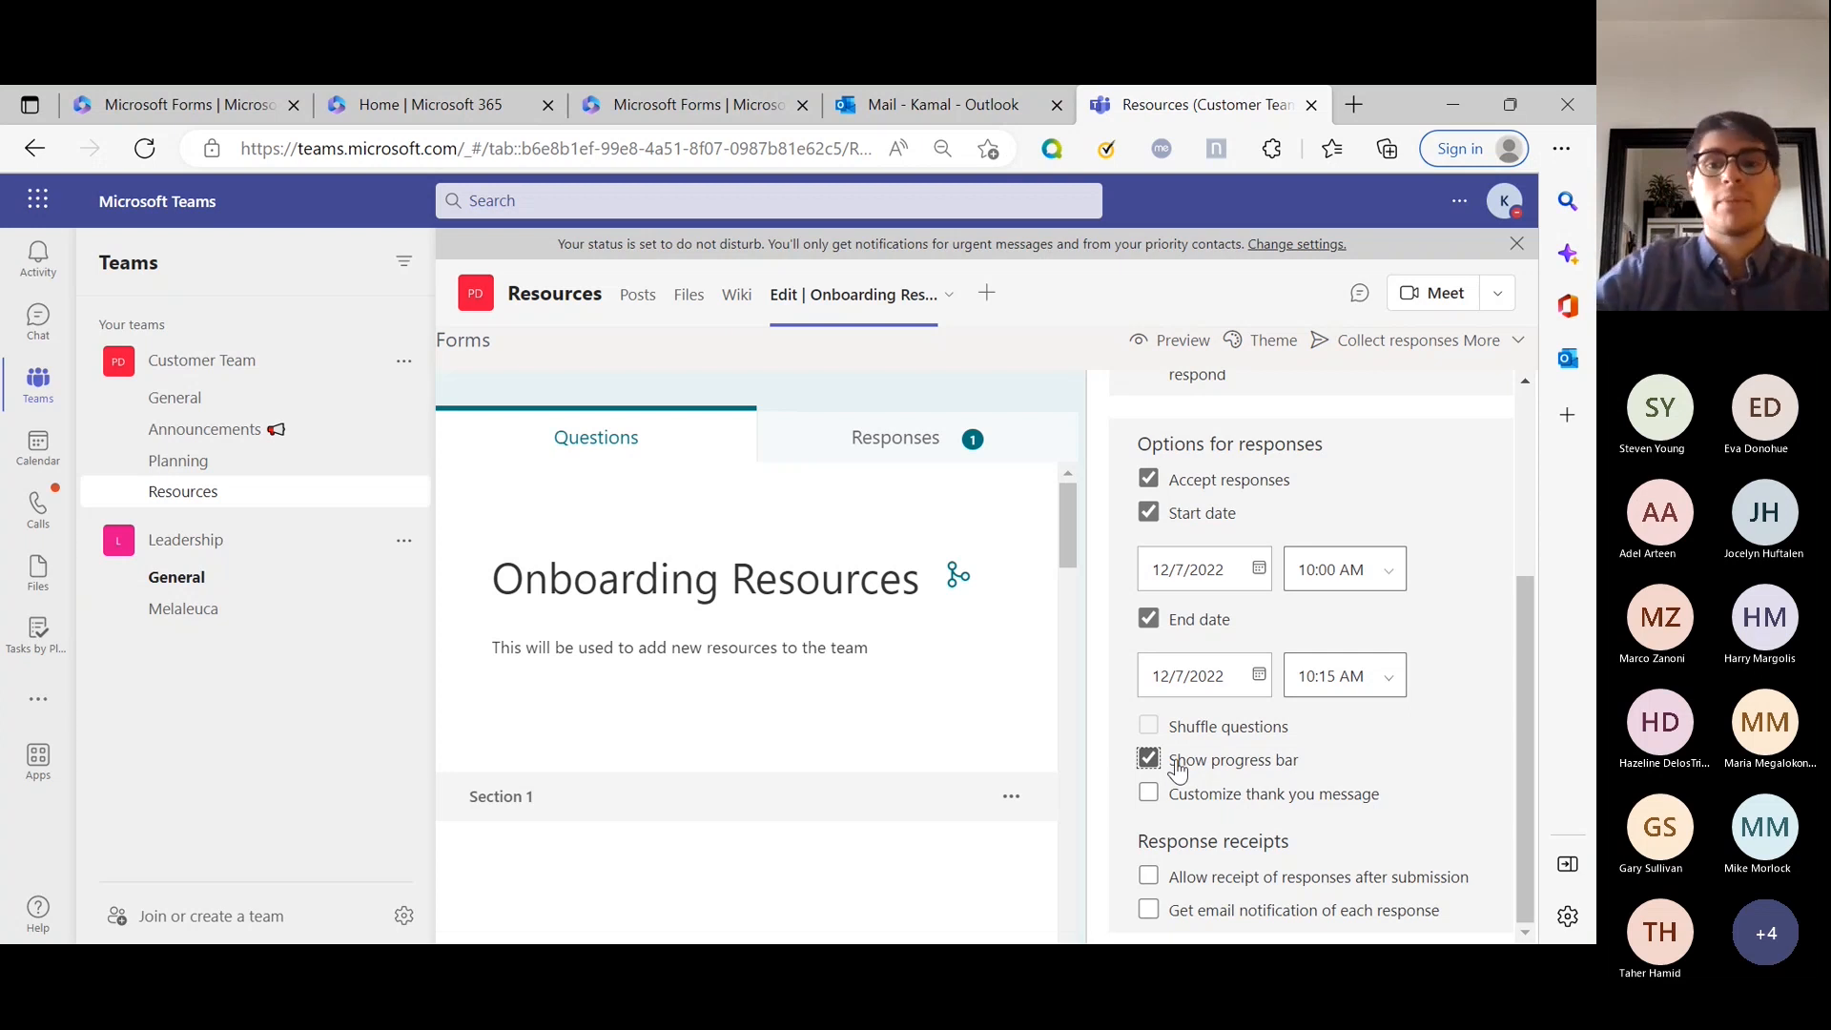
scroll(1239, 663, up, 3)
scroll(1226, 656, down, 3)
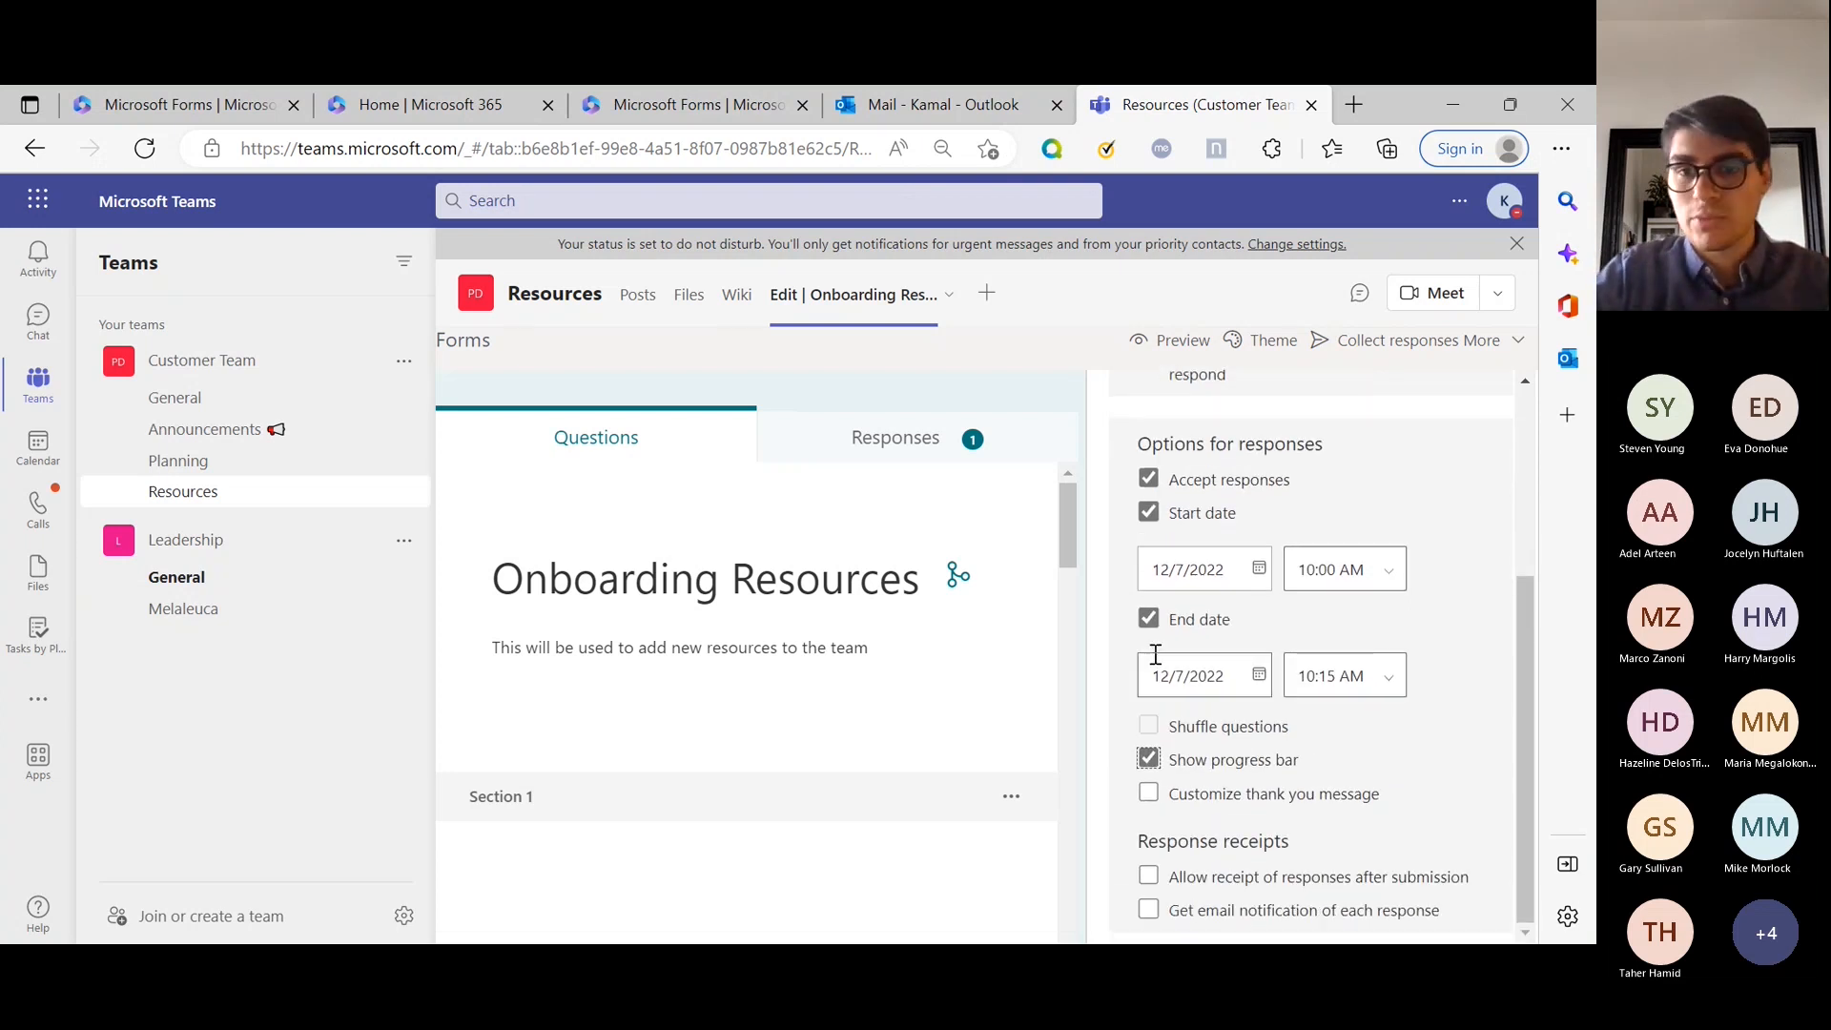
click(981, 744)
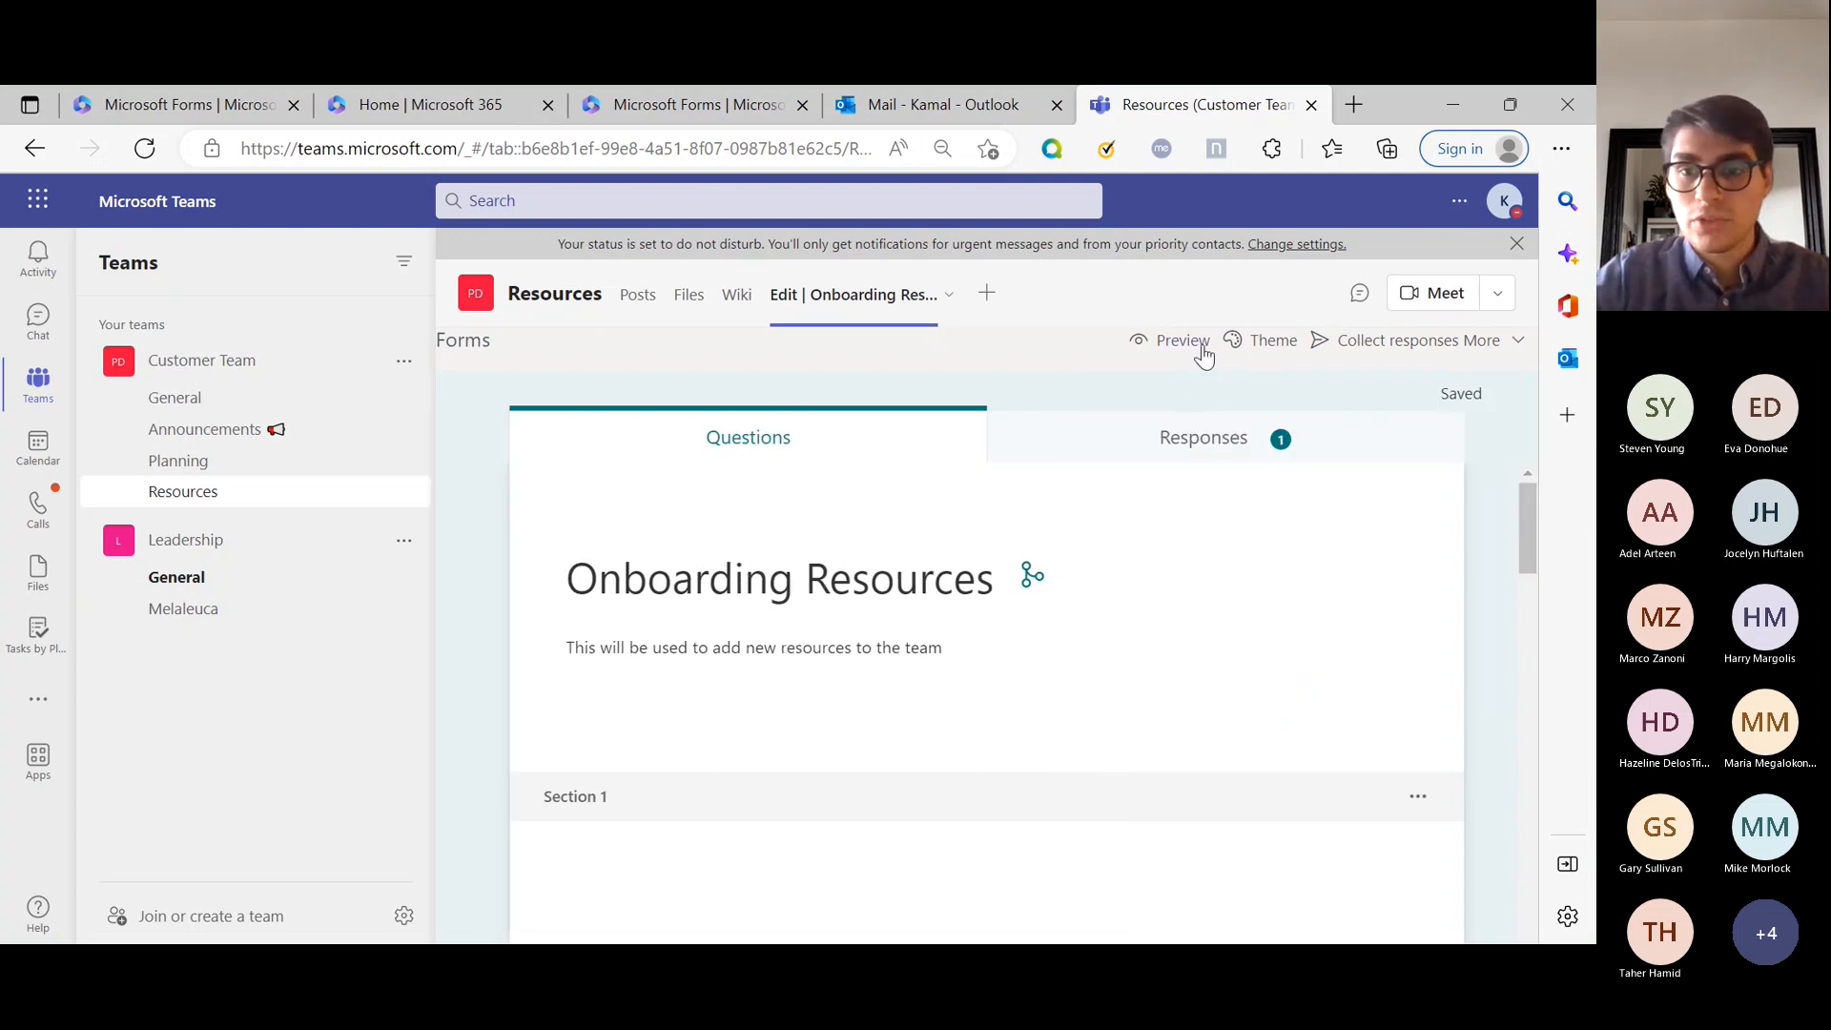
- Preview the form, answer No to the recently onboarded question, examine the remaining questions and progress bar, and return to editing
click(1182, 344)
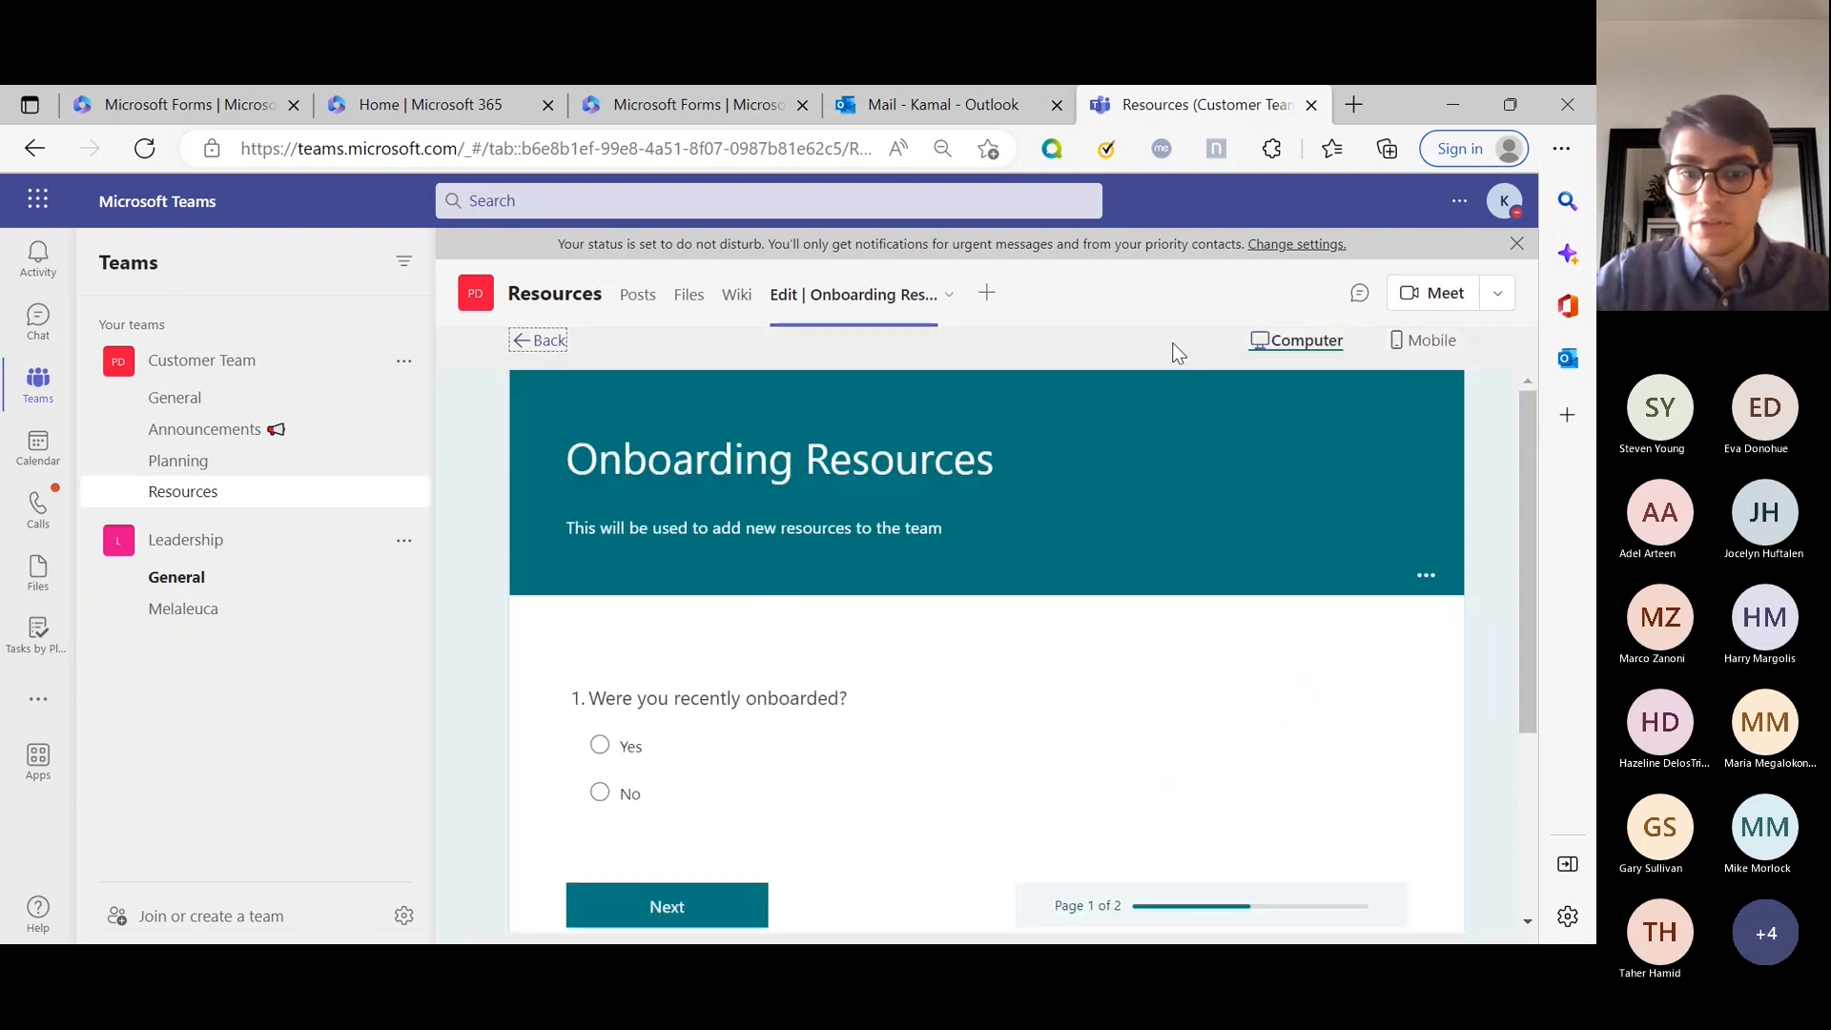
scroll(914, 576, down, 2)
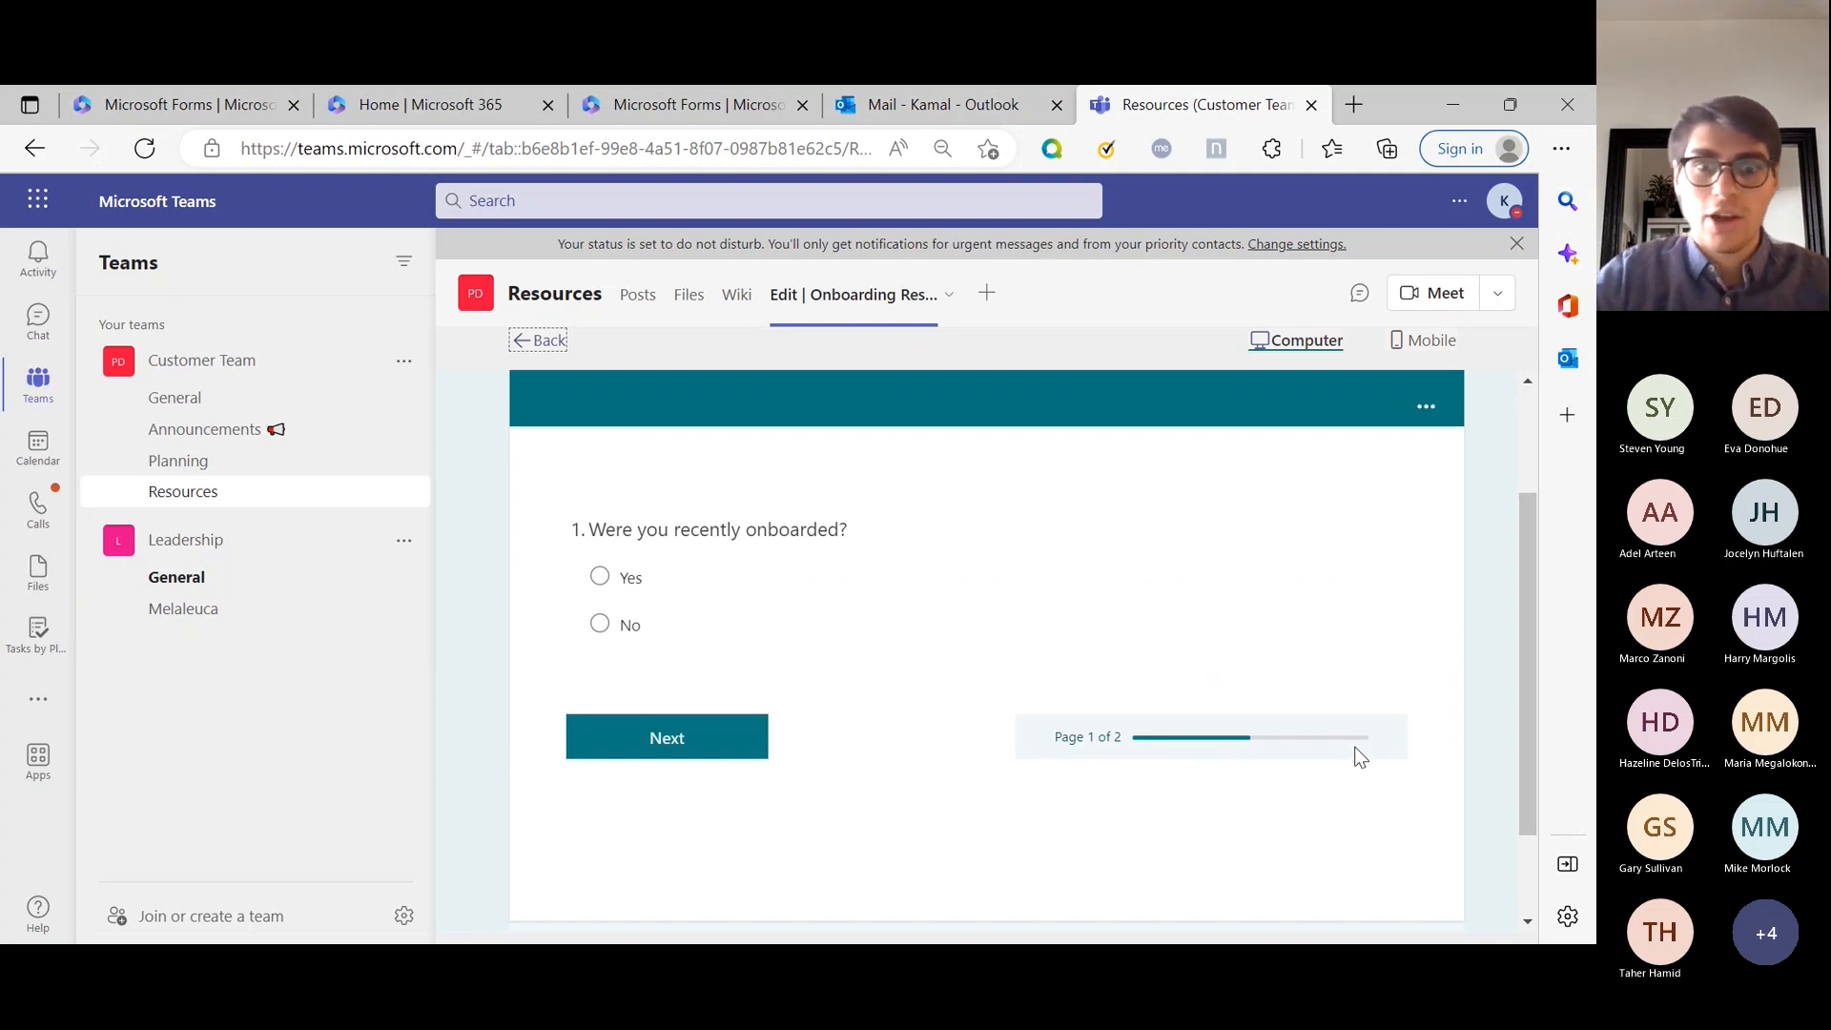
click(641, 625)
scroll(1354, 743, down, 12)
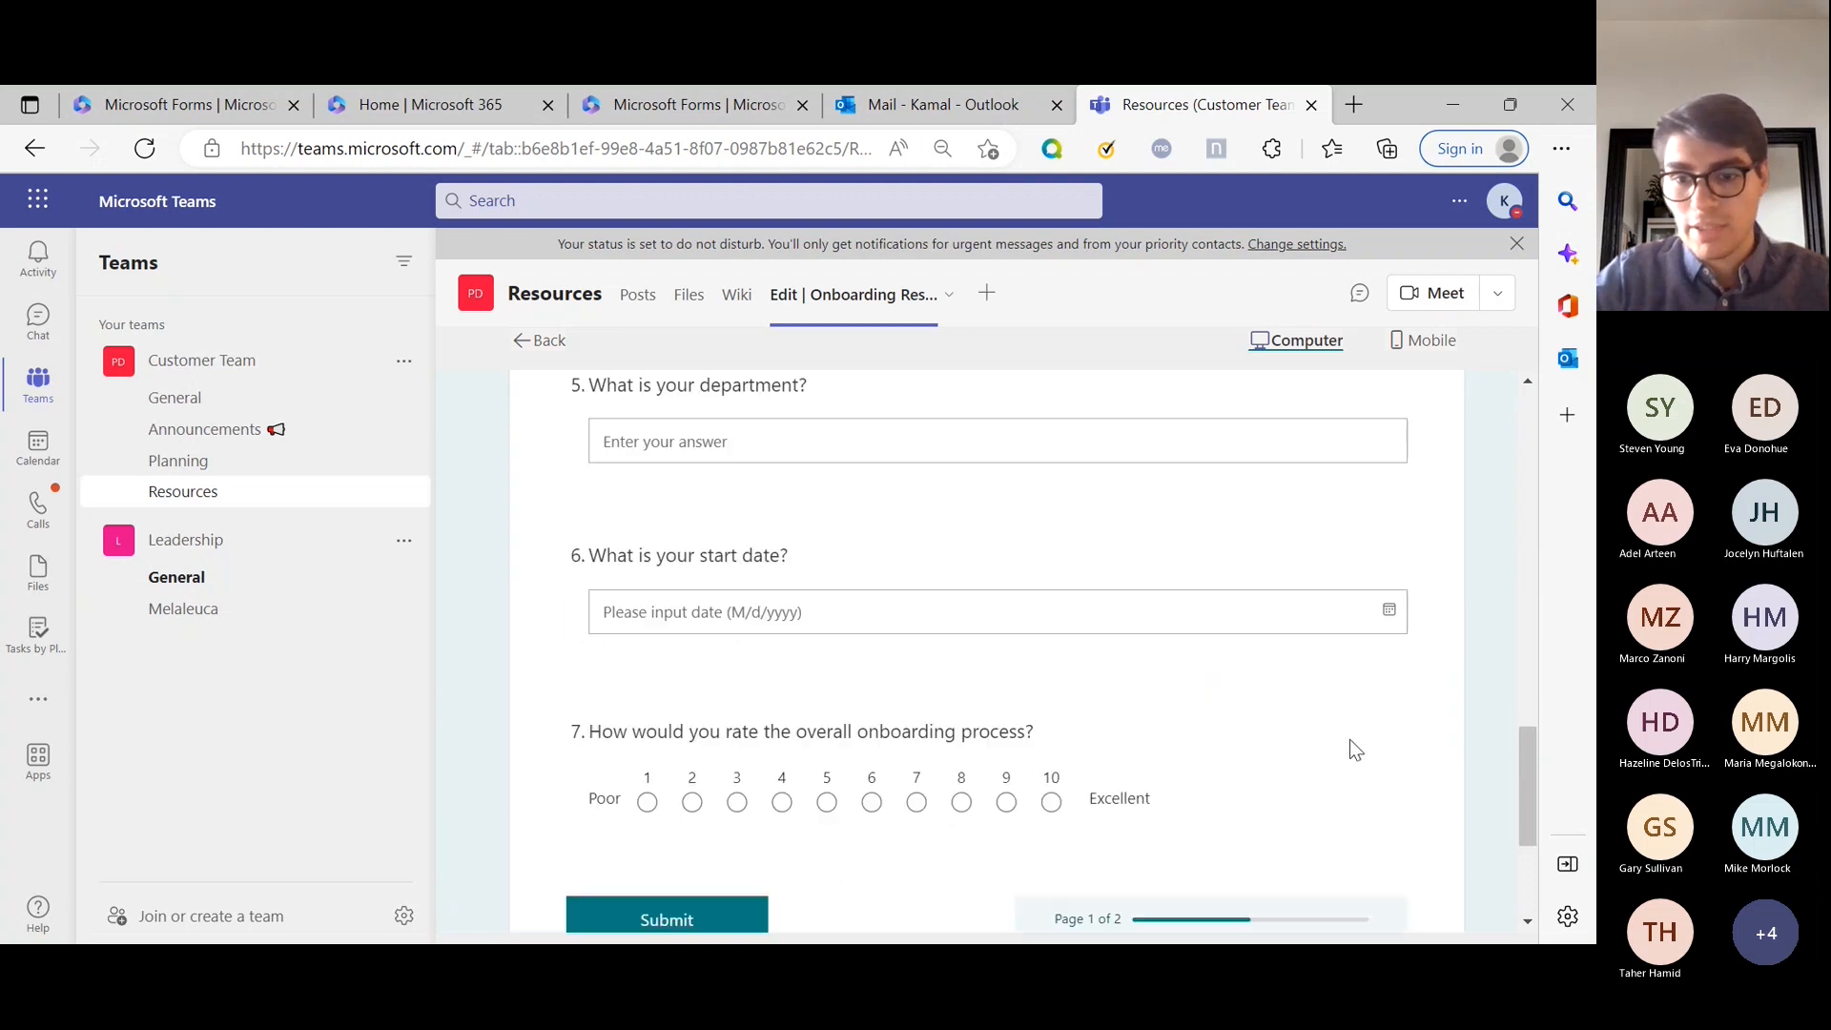
scroll(1348, 749, down, 2)
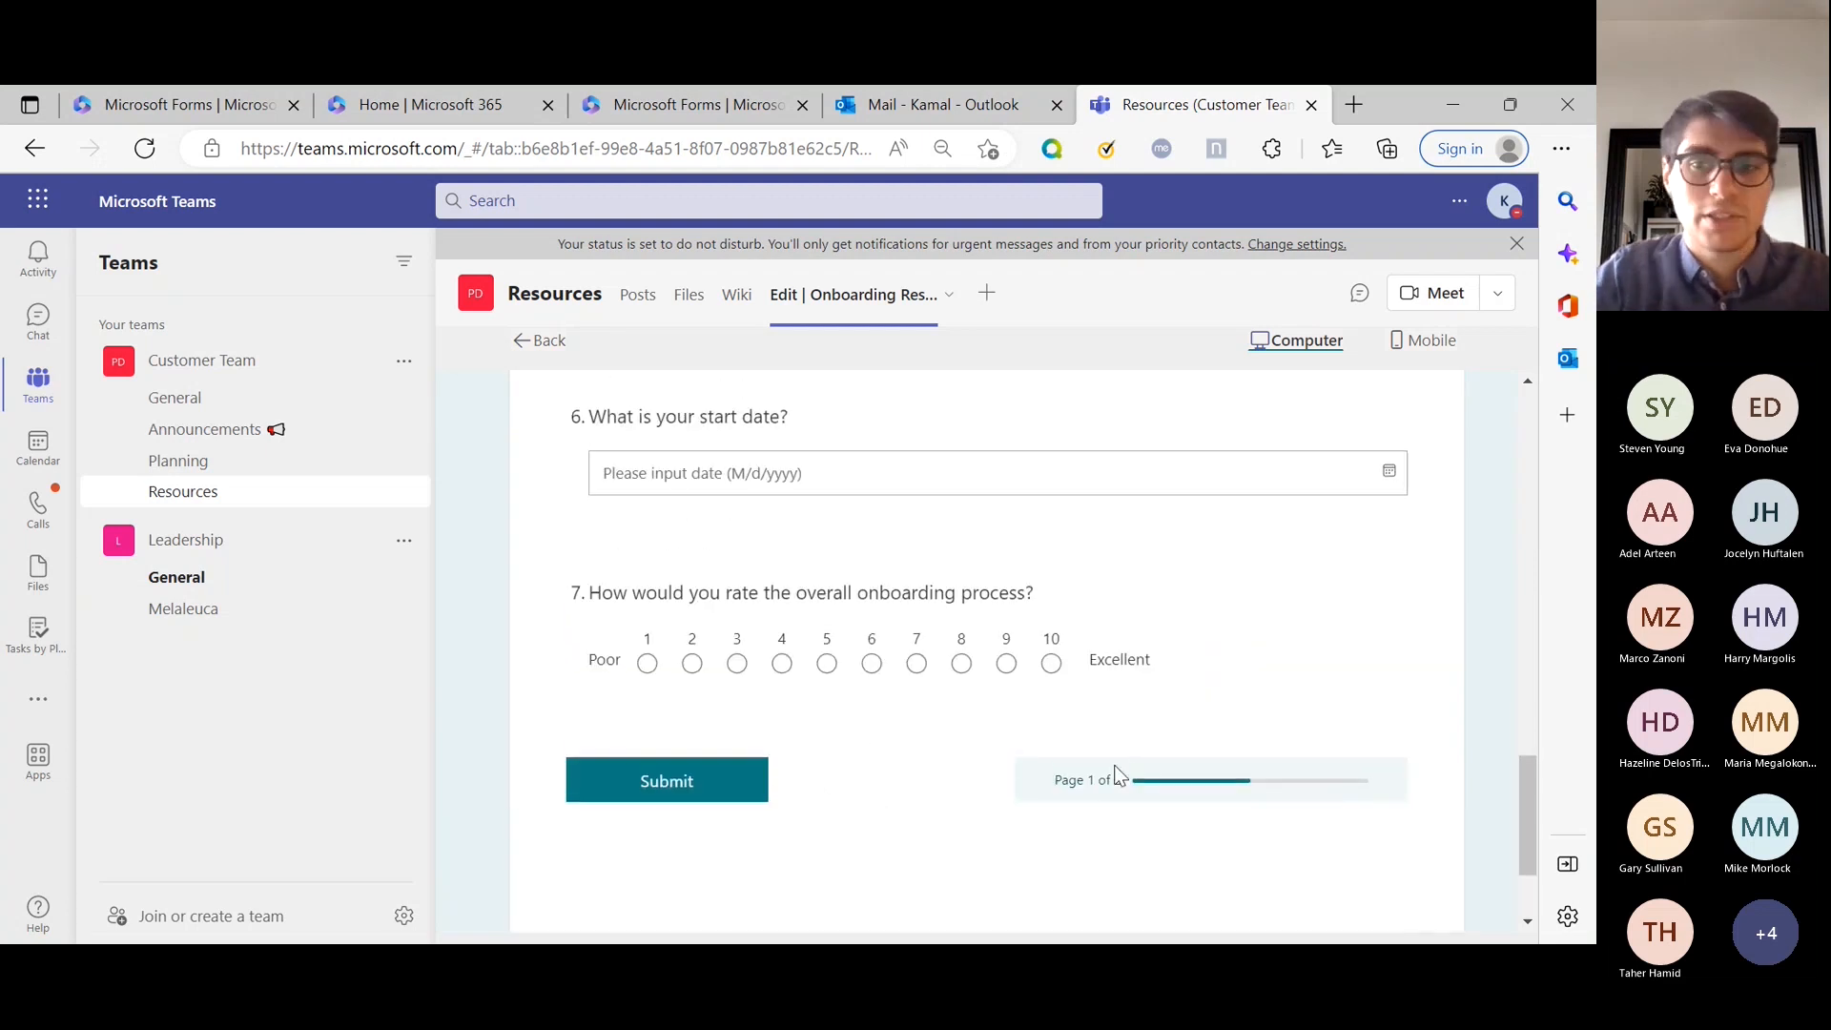
scroll(1111, 763, up, 15)
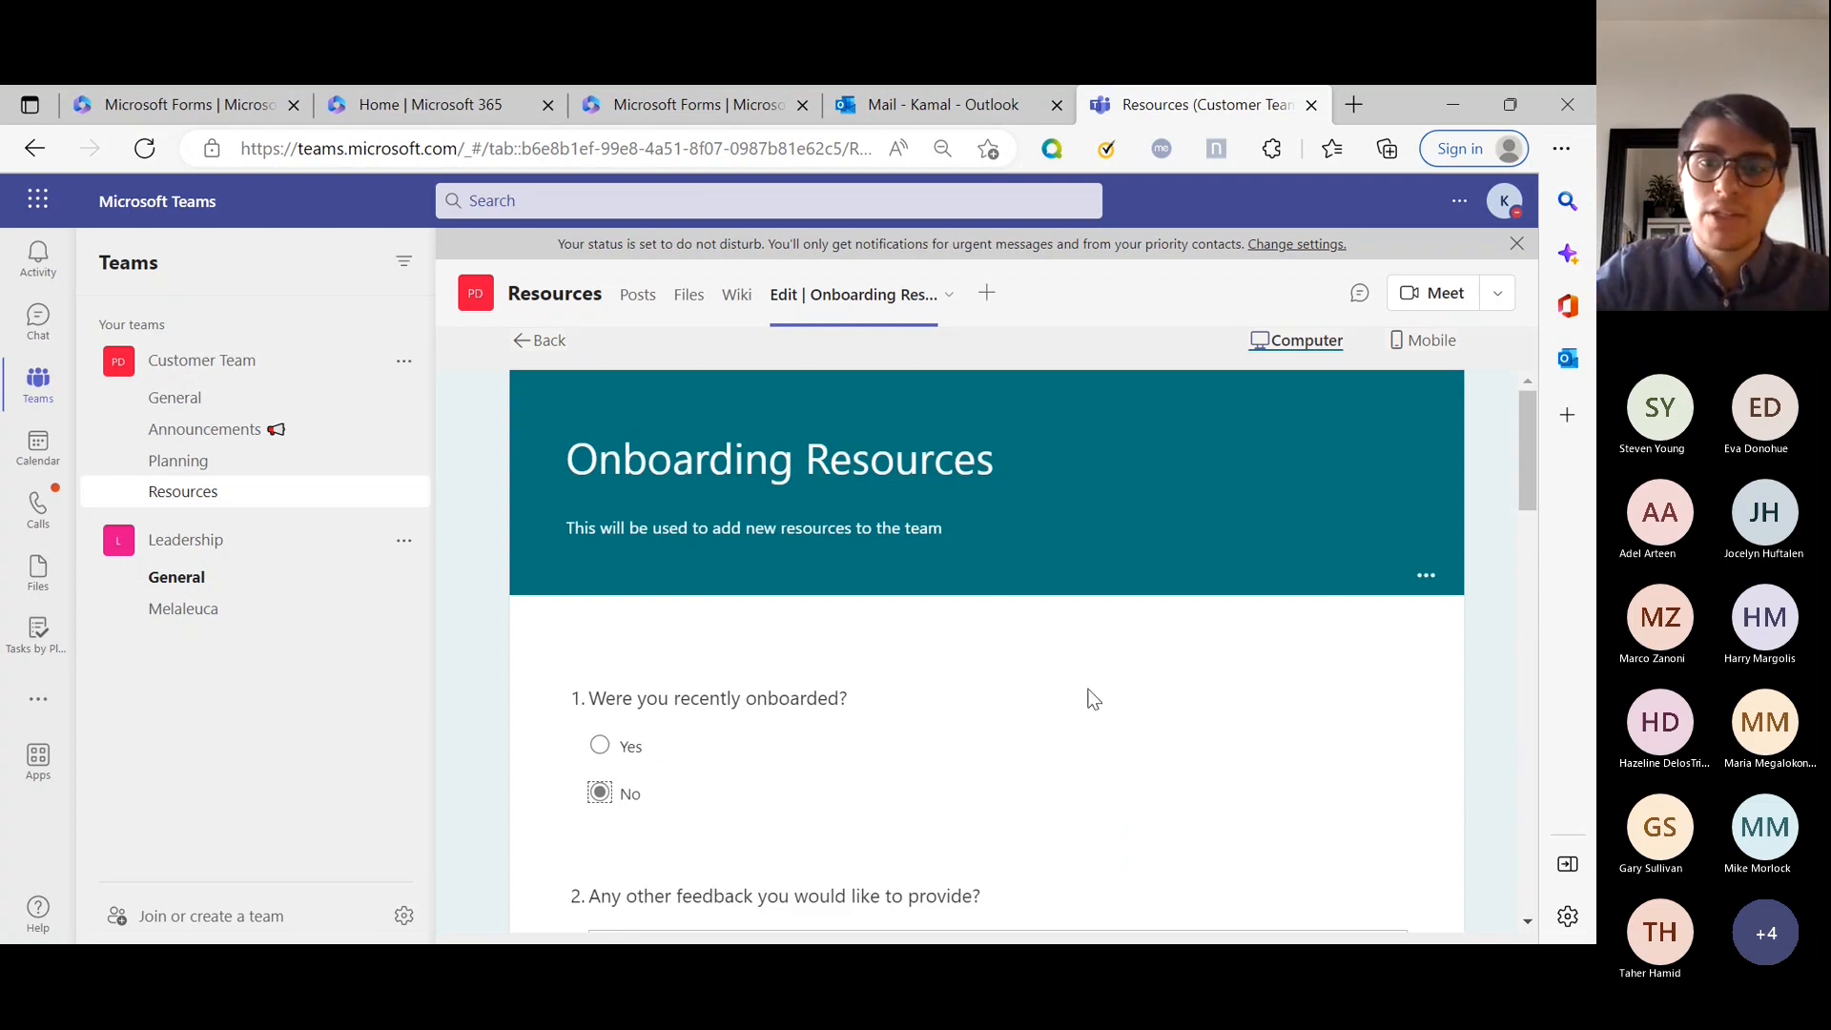
click(523, 341)
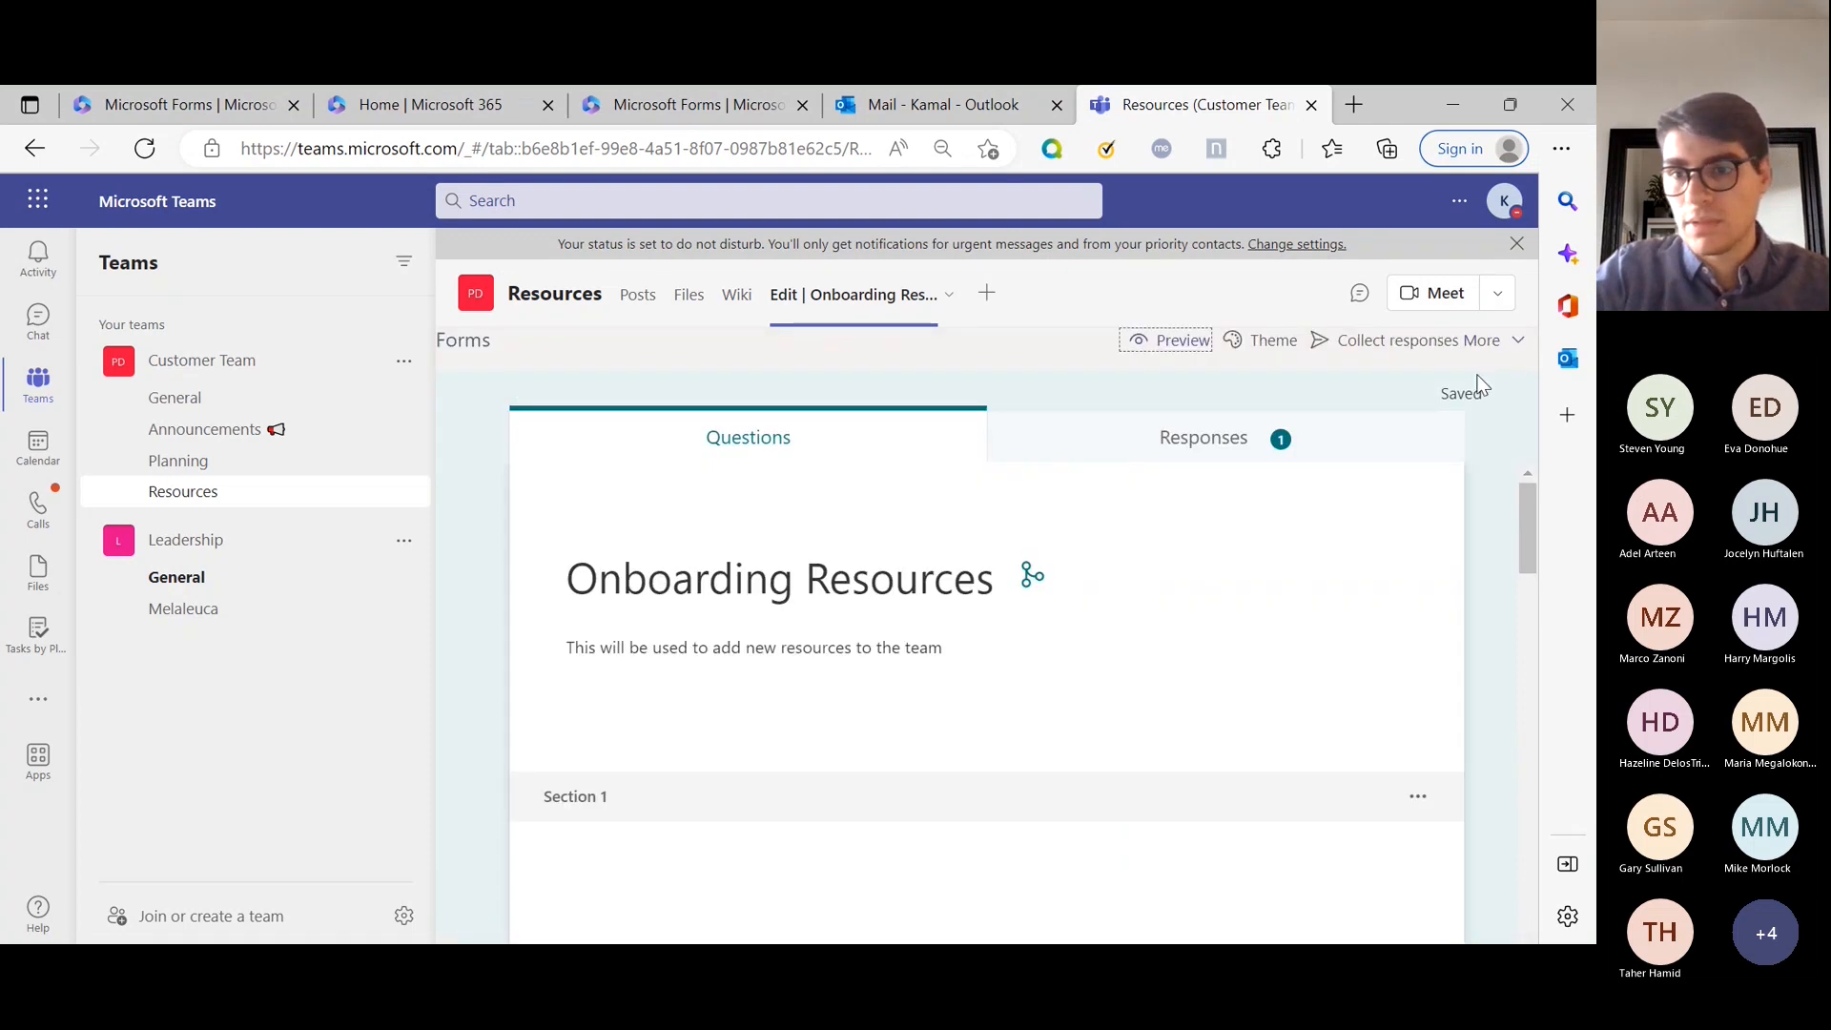
- Enable a custom thank you message in the form settings, set it to "YOU GOT THIS THANK YOU", and close the settings
click(1502, 343)
click(1400, 430)
scroll(1273, 515, down, 3)
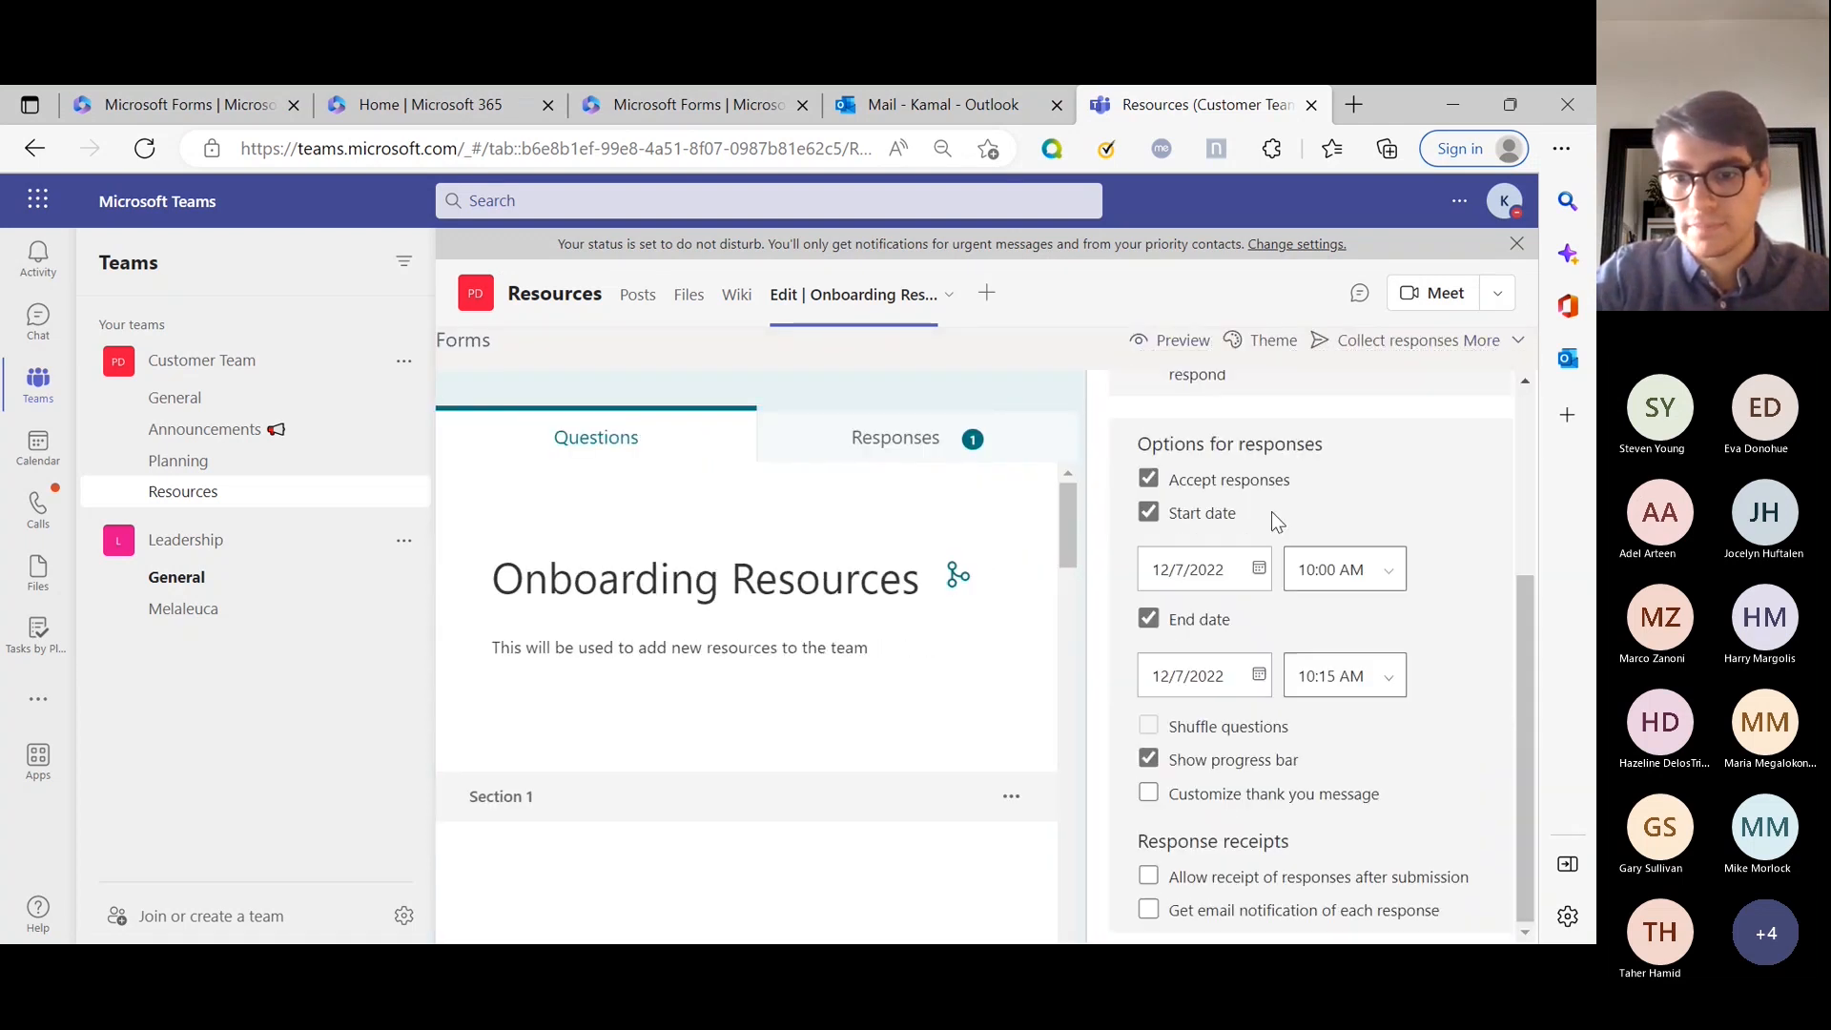
click(1260, 804)
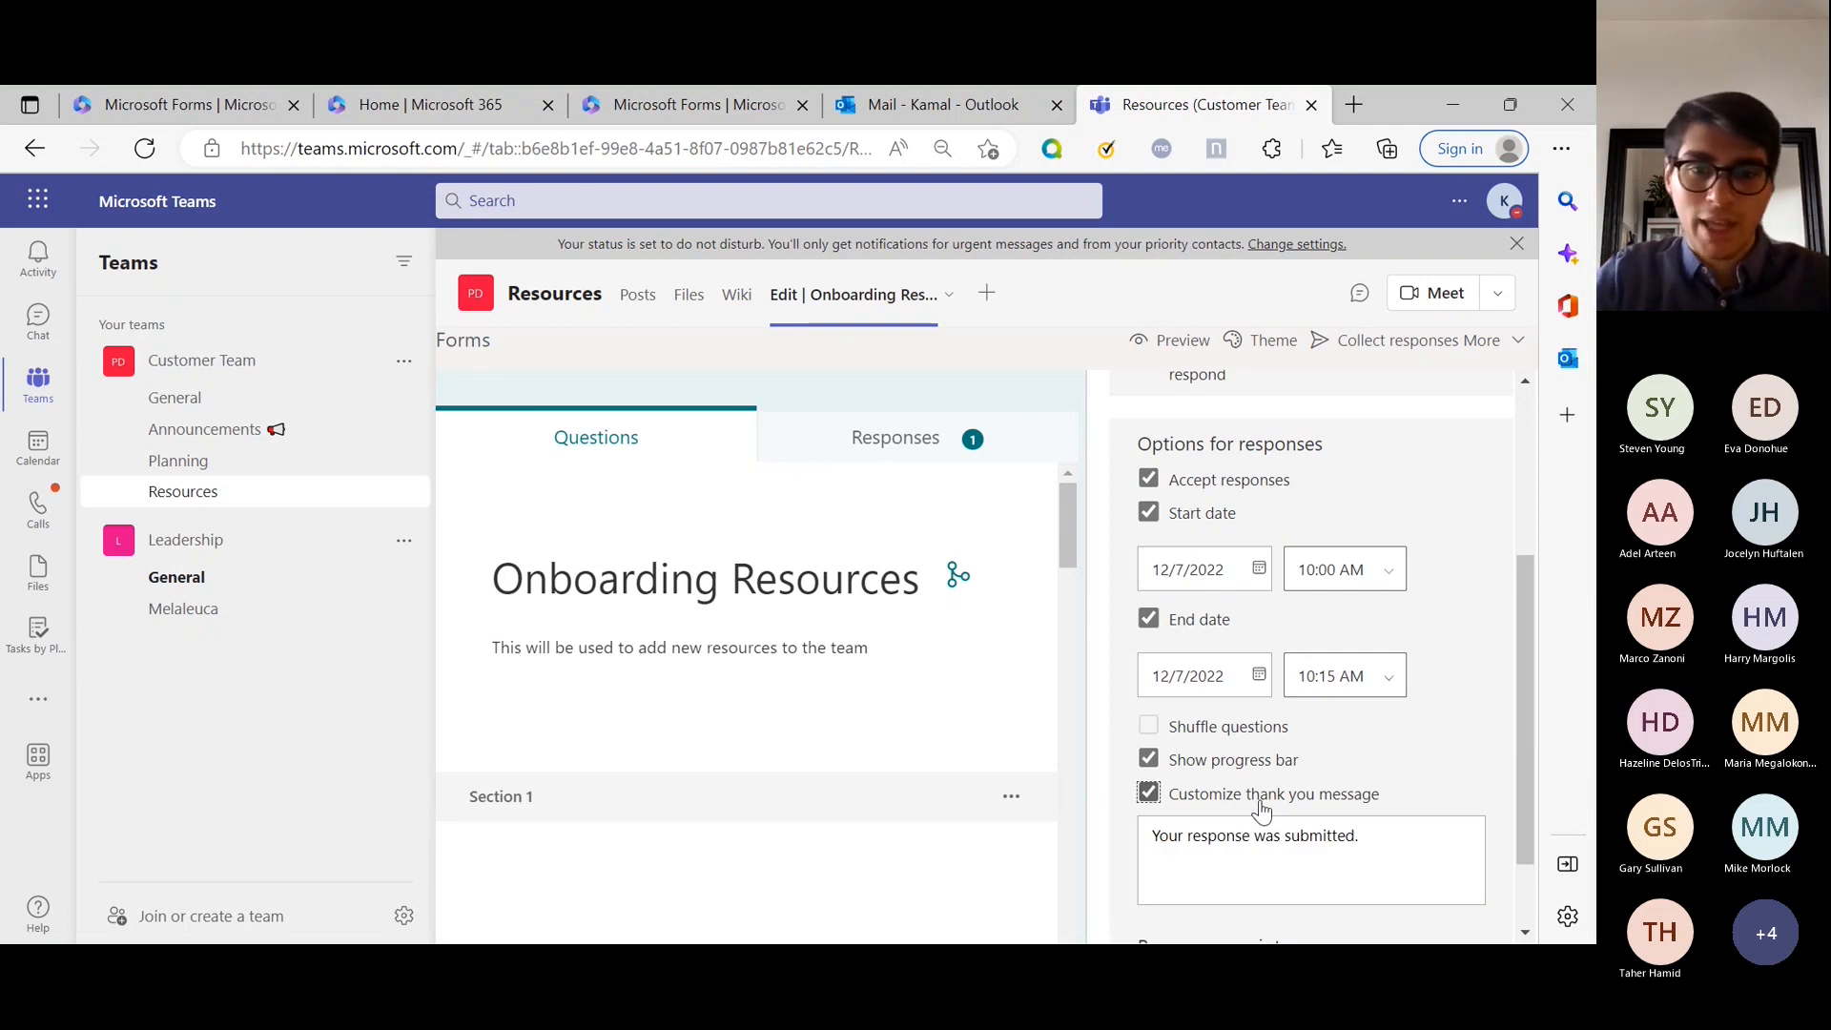
scroll(1295, 837, down, 1)
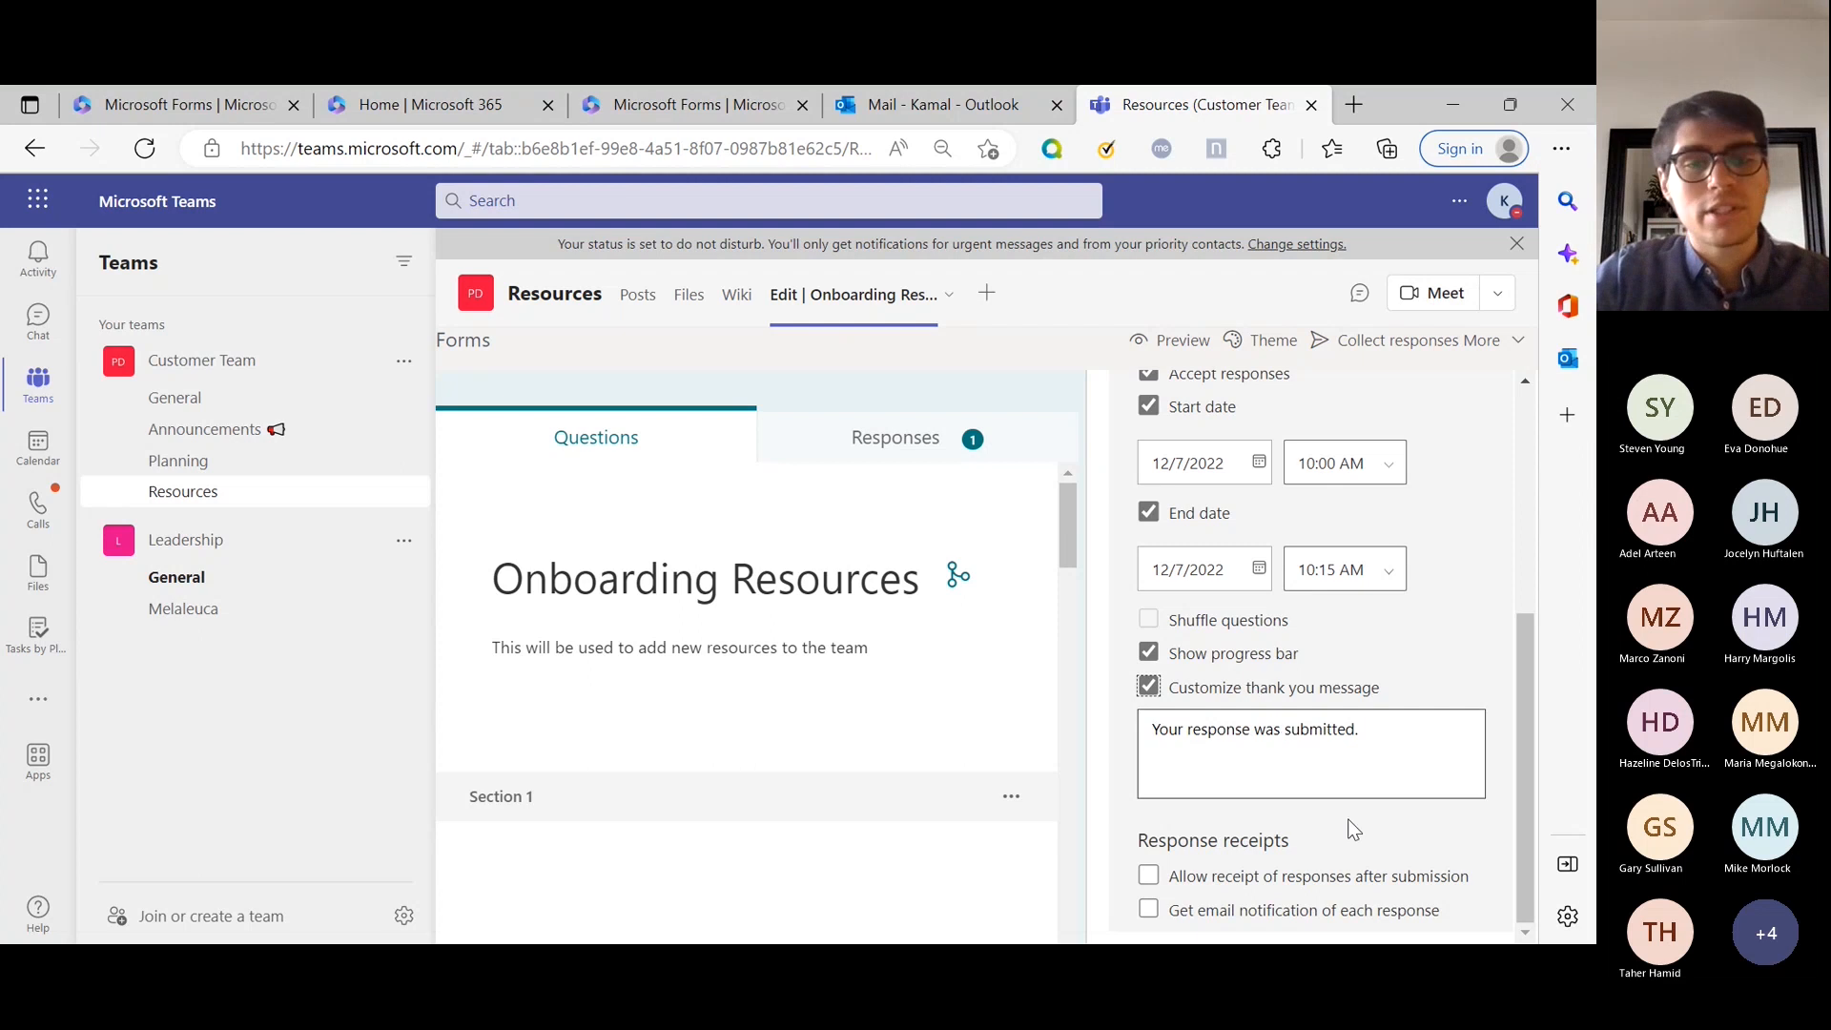
click(1360, 768)
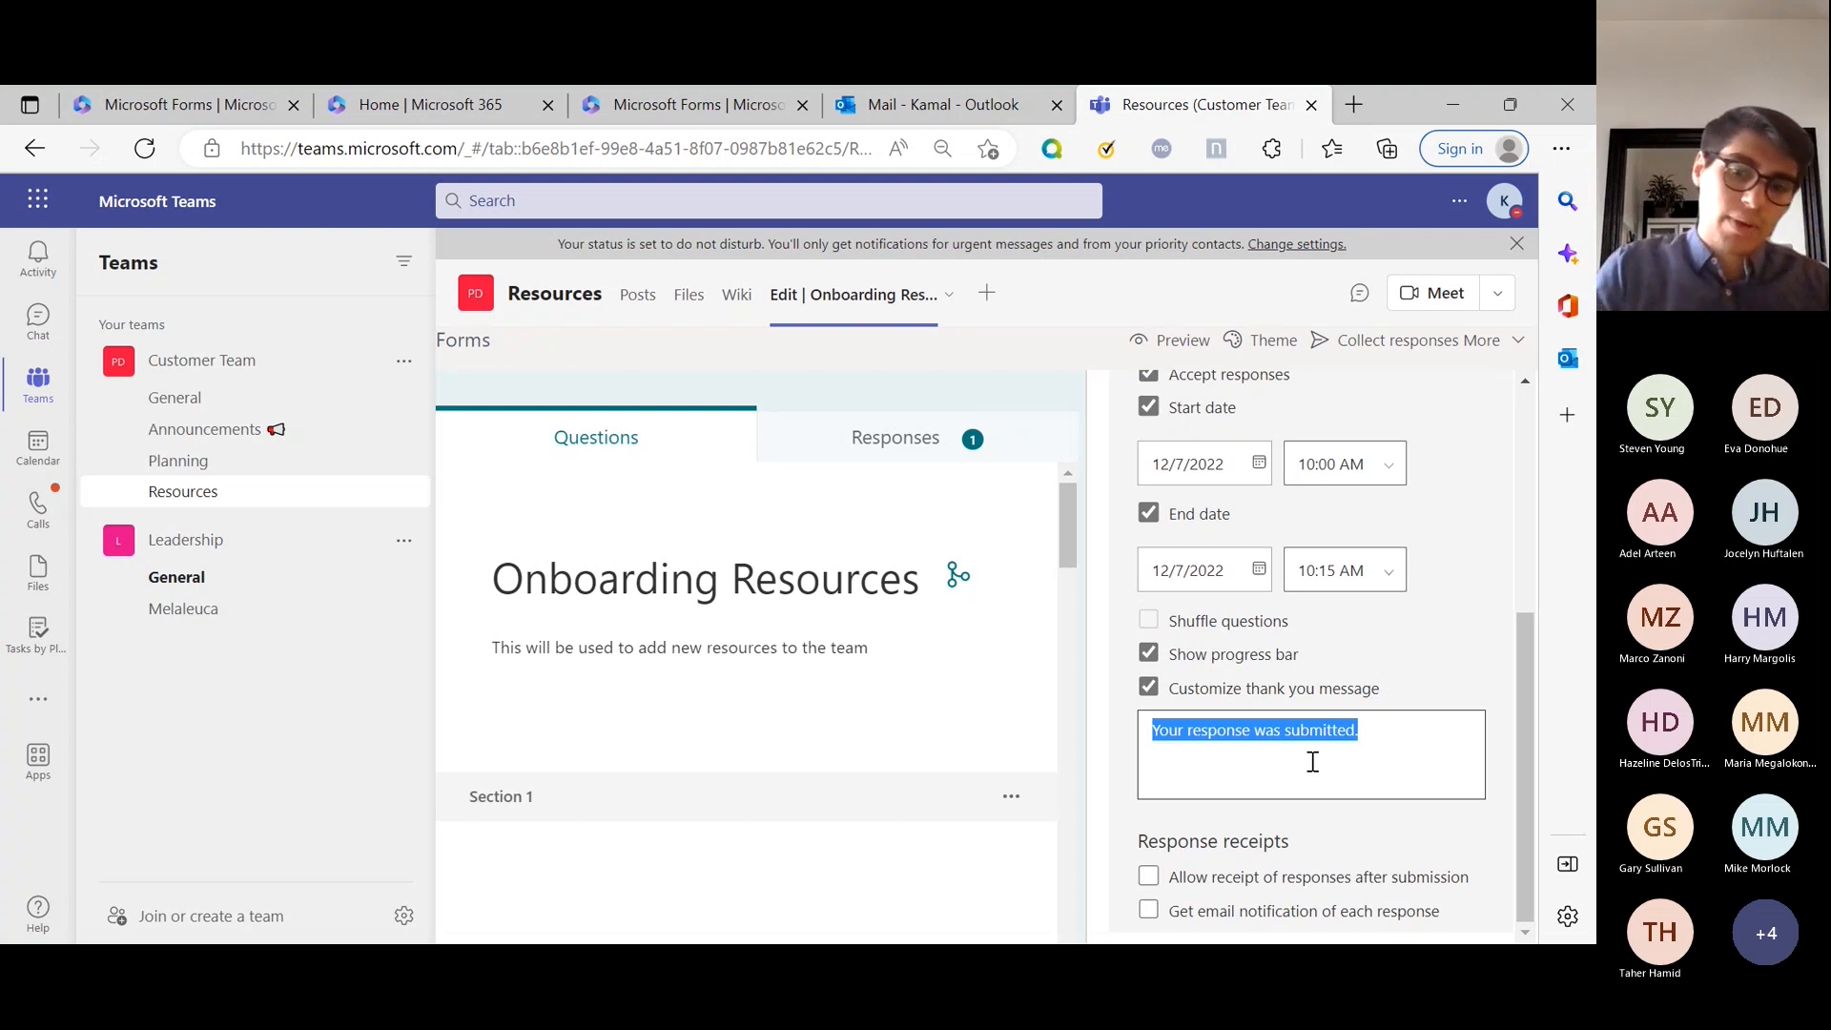
text(U GO)
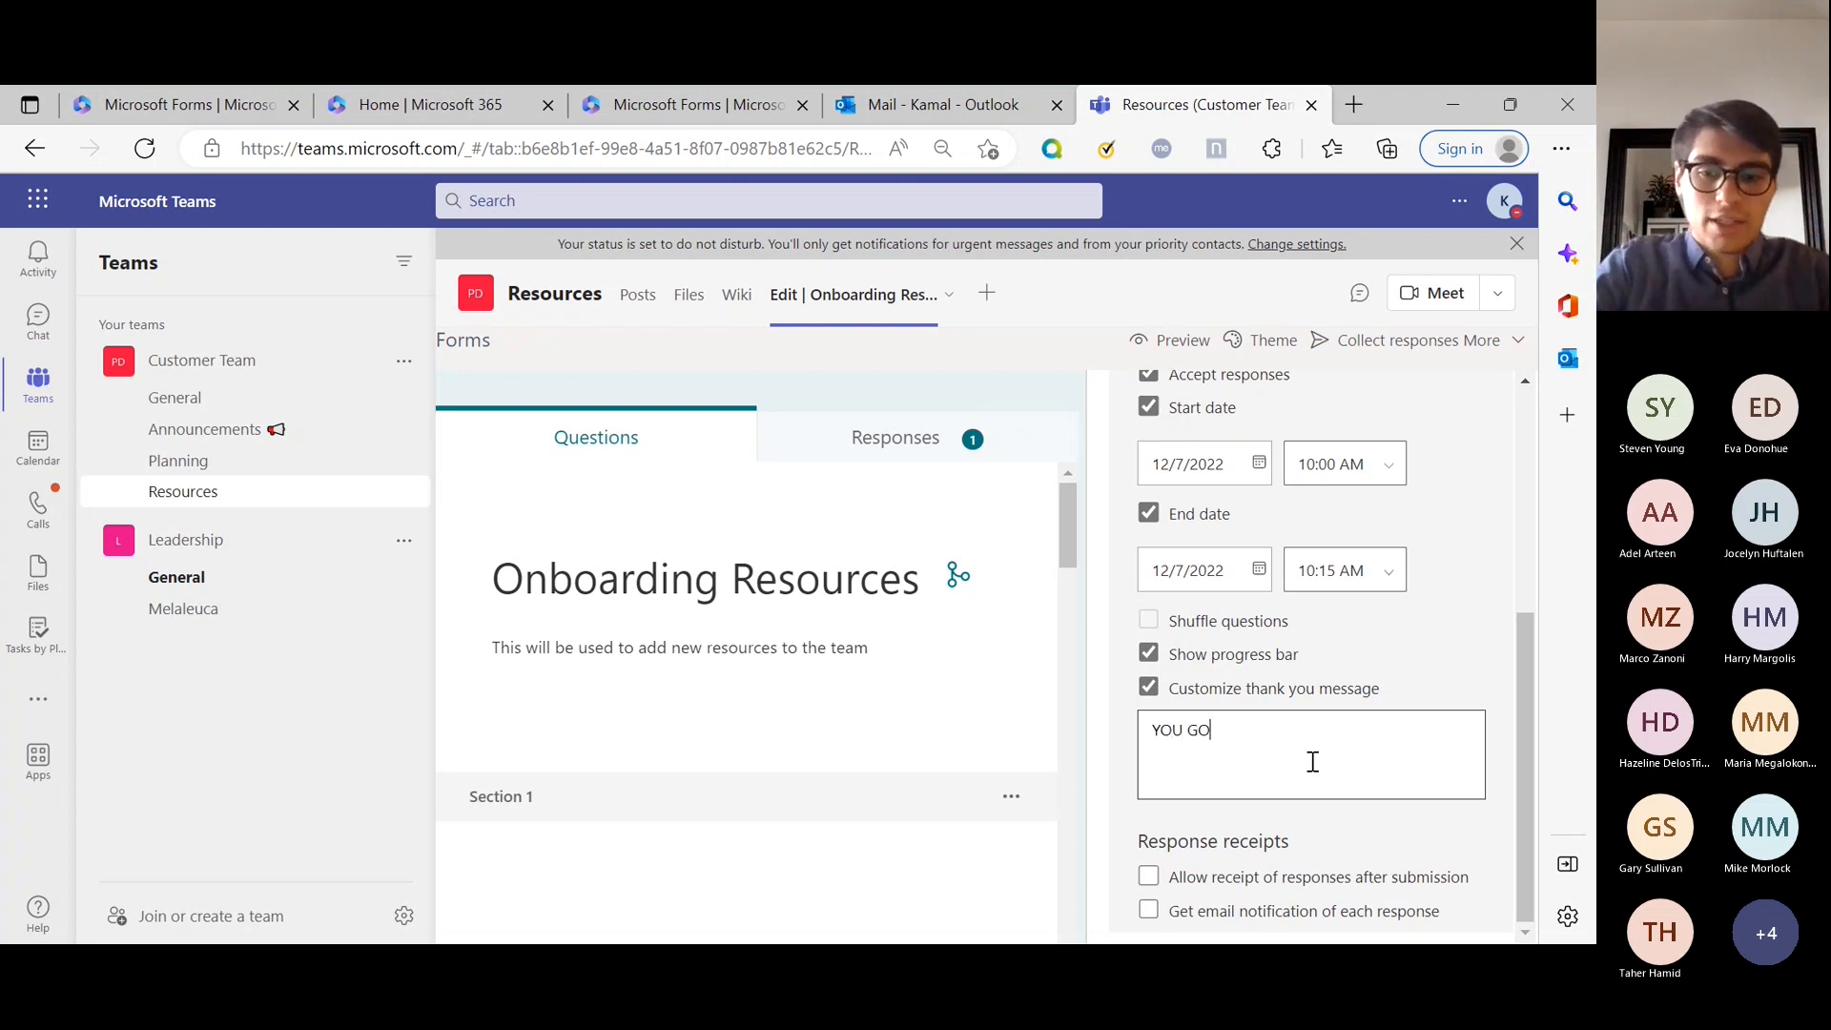
text(T THIS THANK YOU)
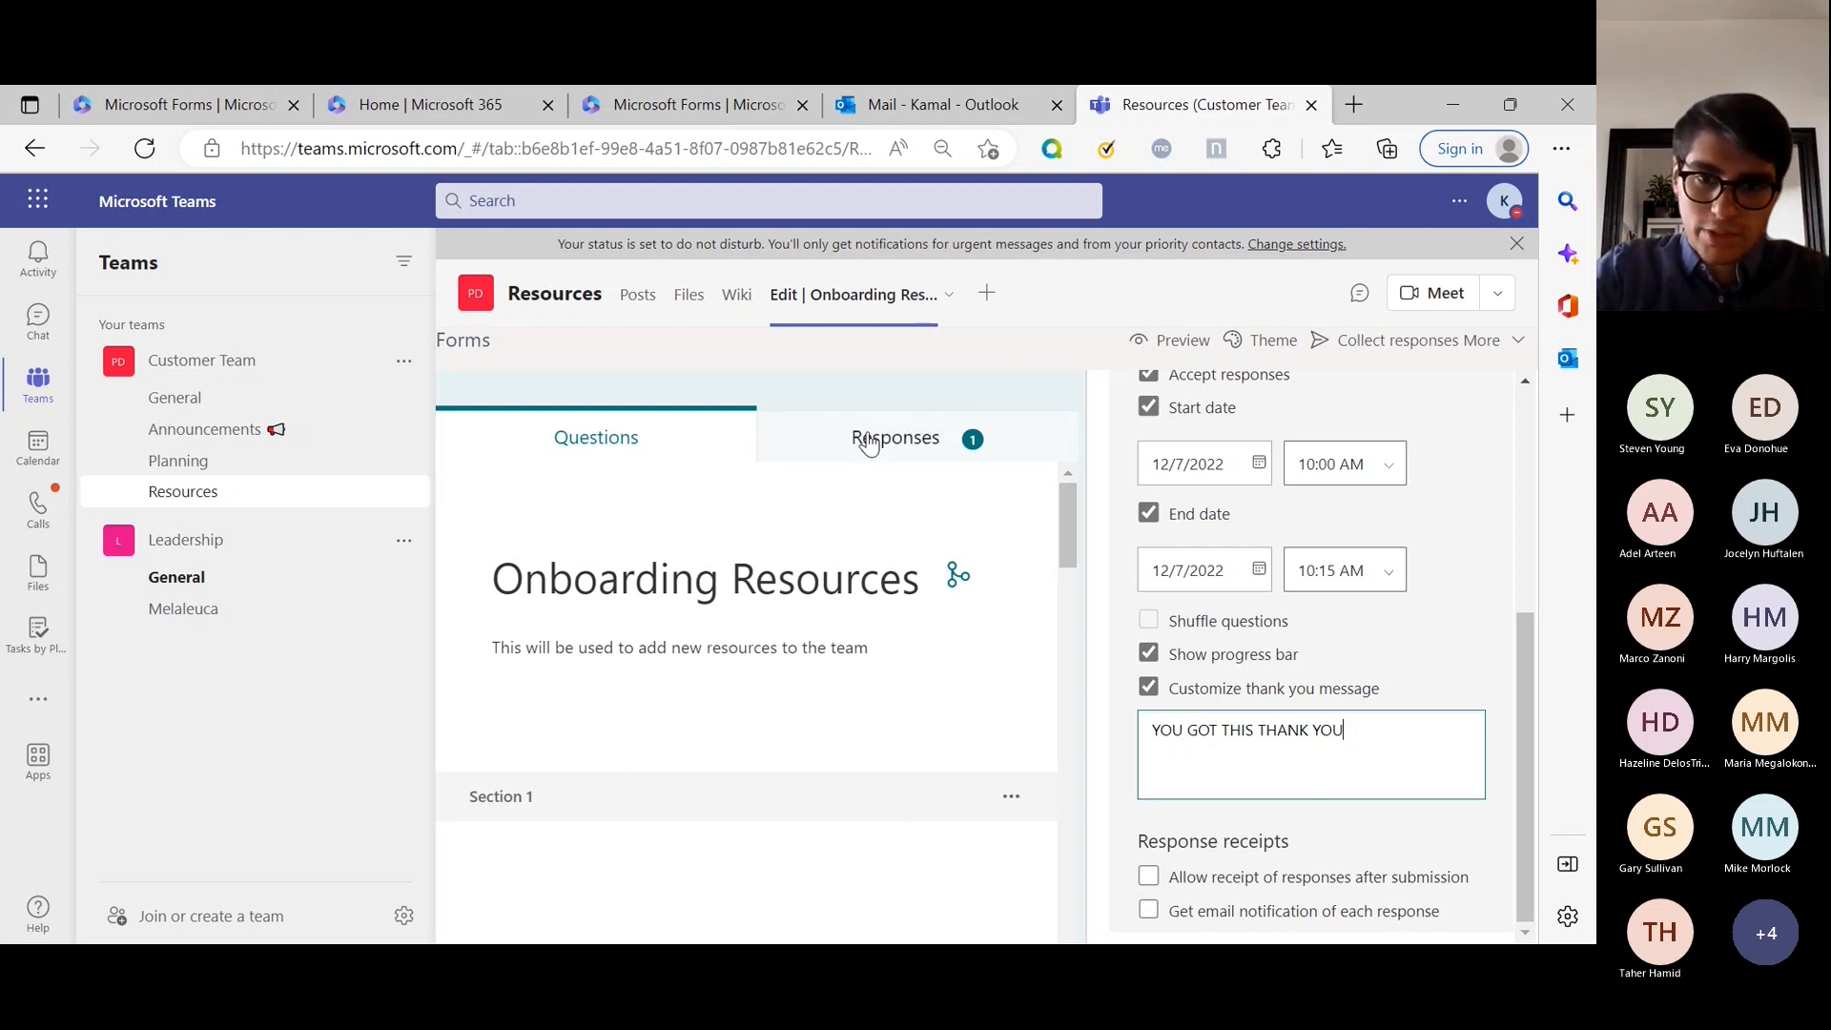
click(1001, 391)
- Preview the form, answer Yes to the recently onboarded question, and try to submit the response from the second page
click(1178, 343)
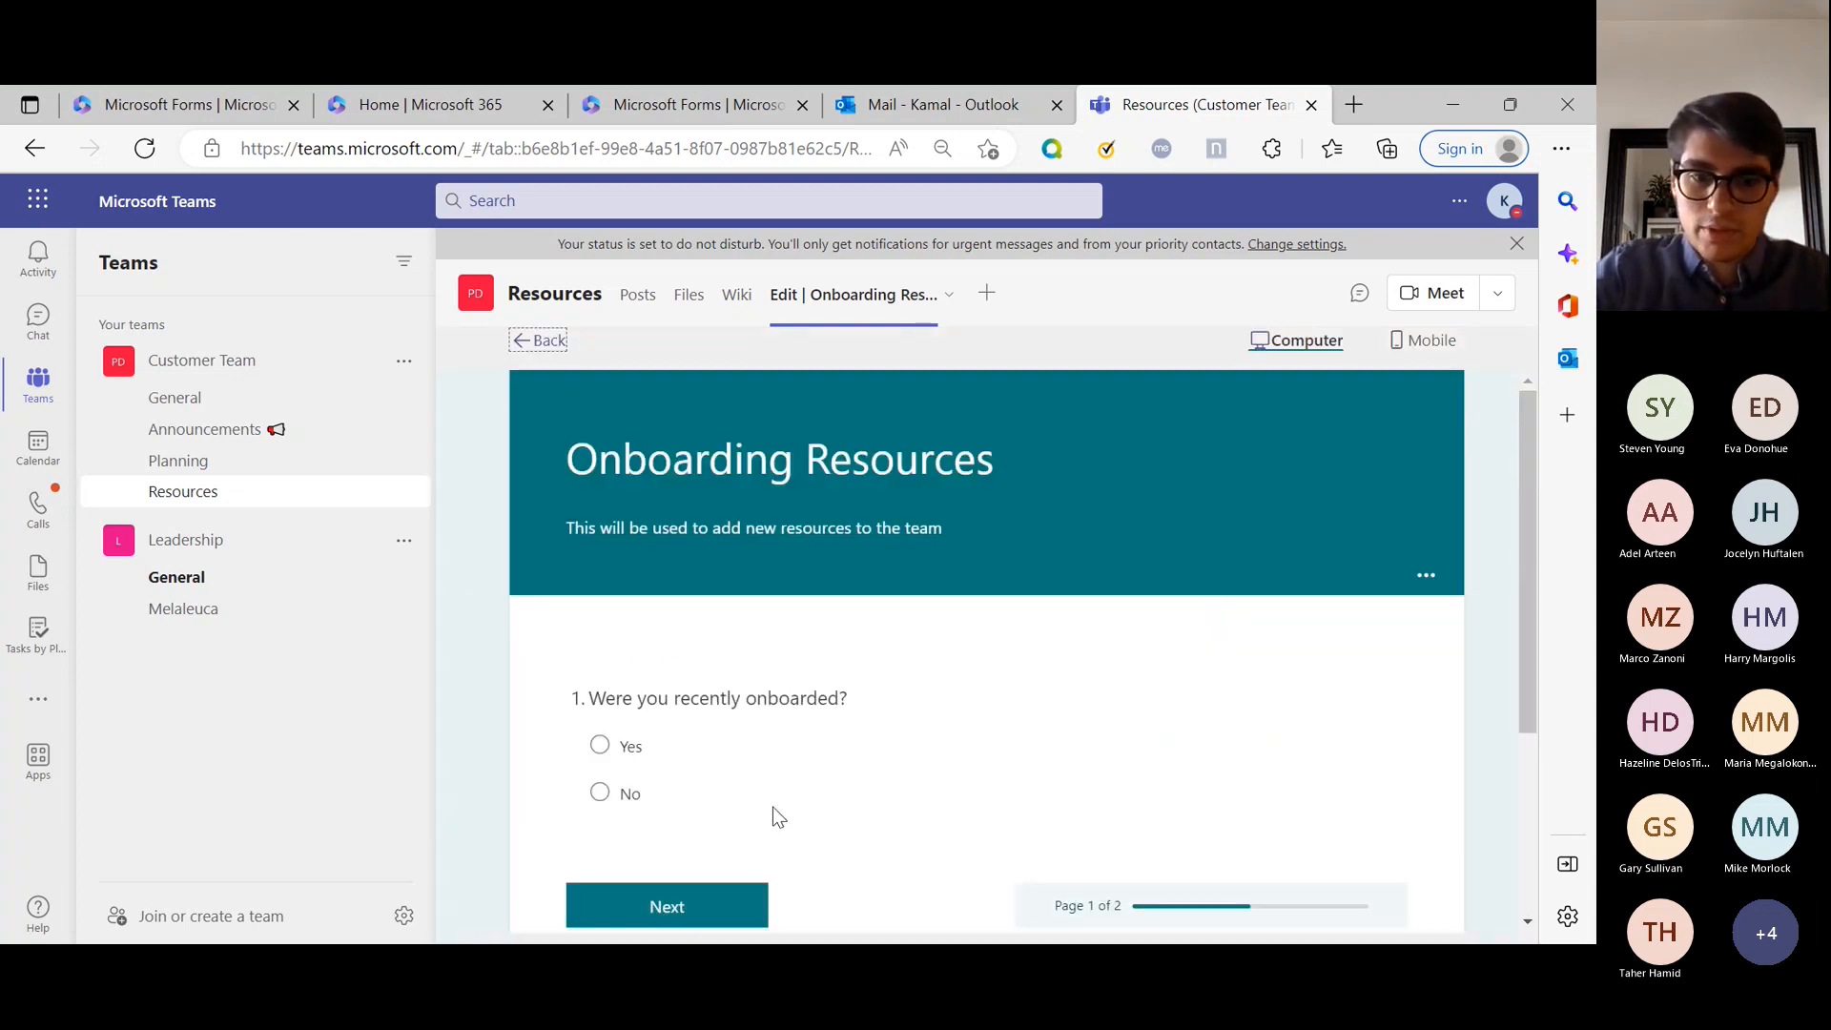
click(599, 745)
click(683, 911)
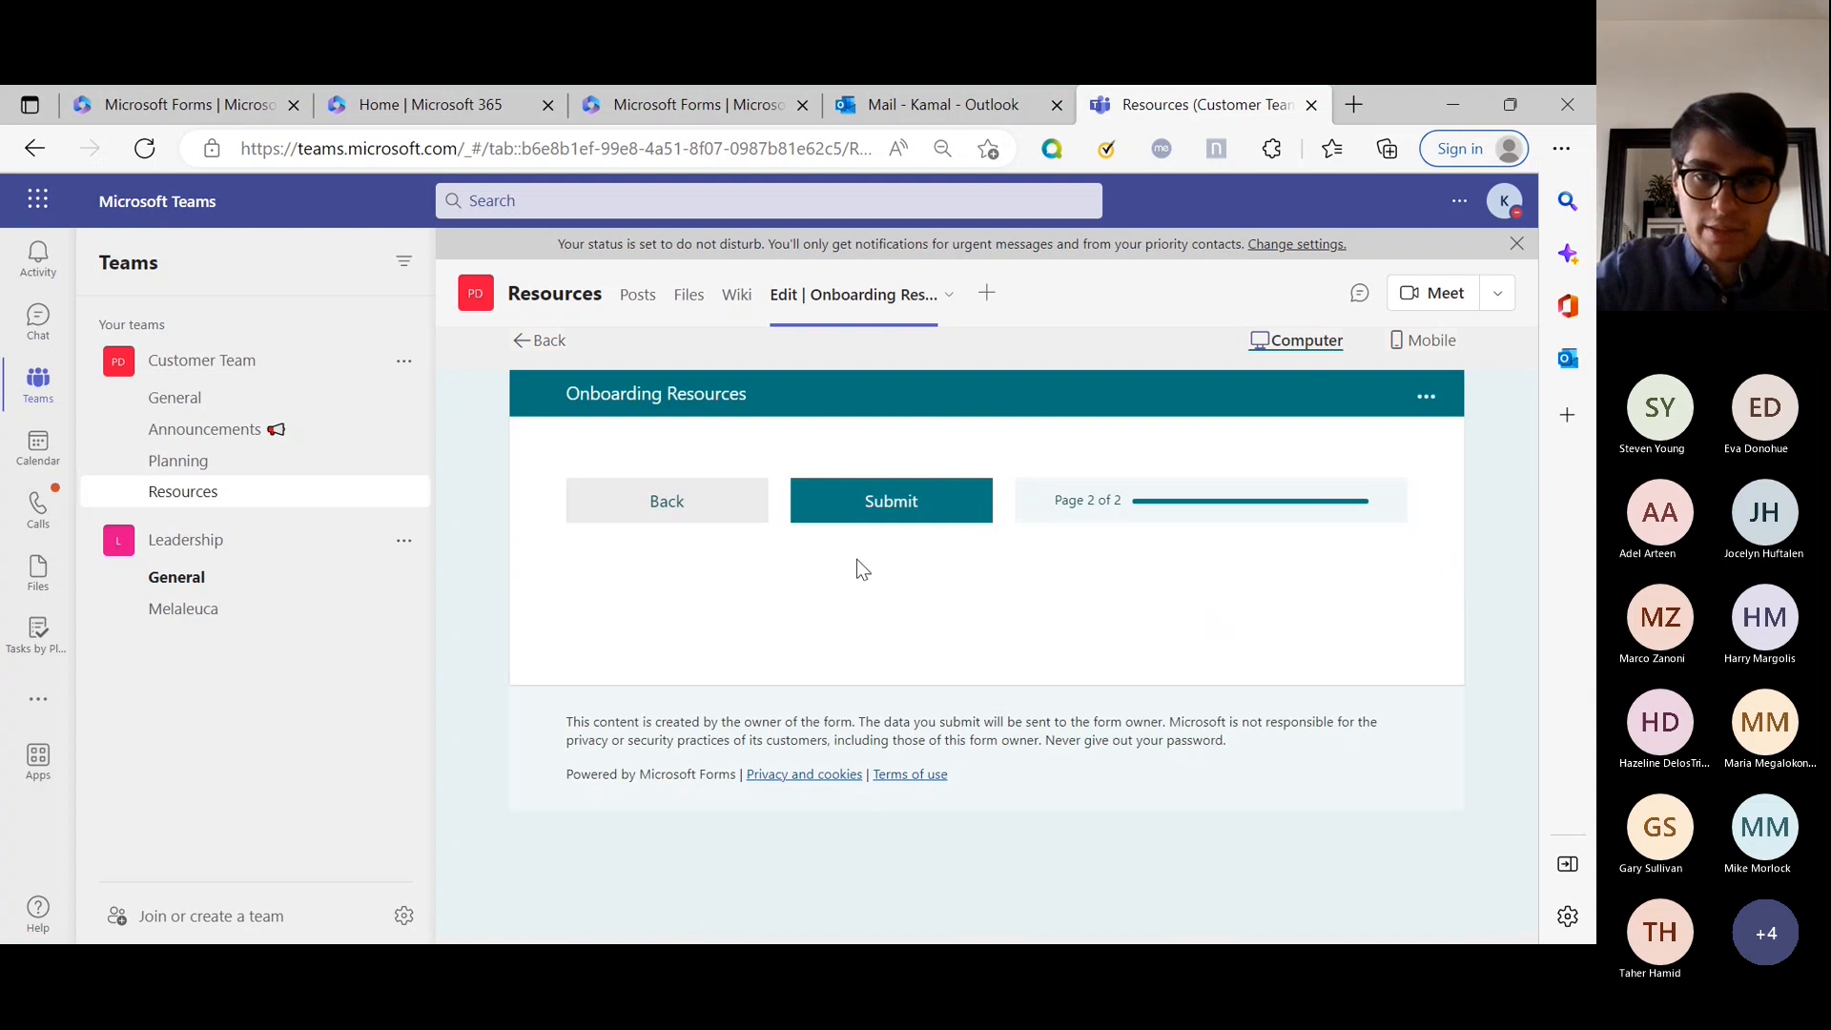
click(905, 503)
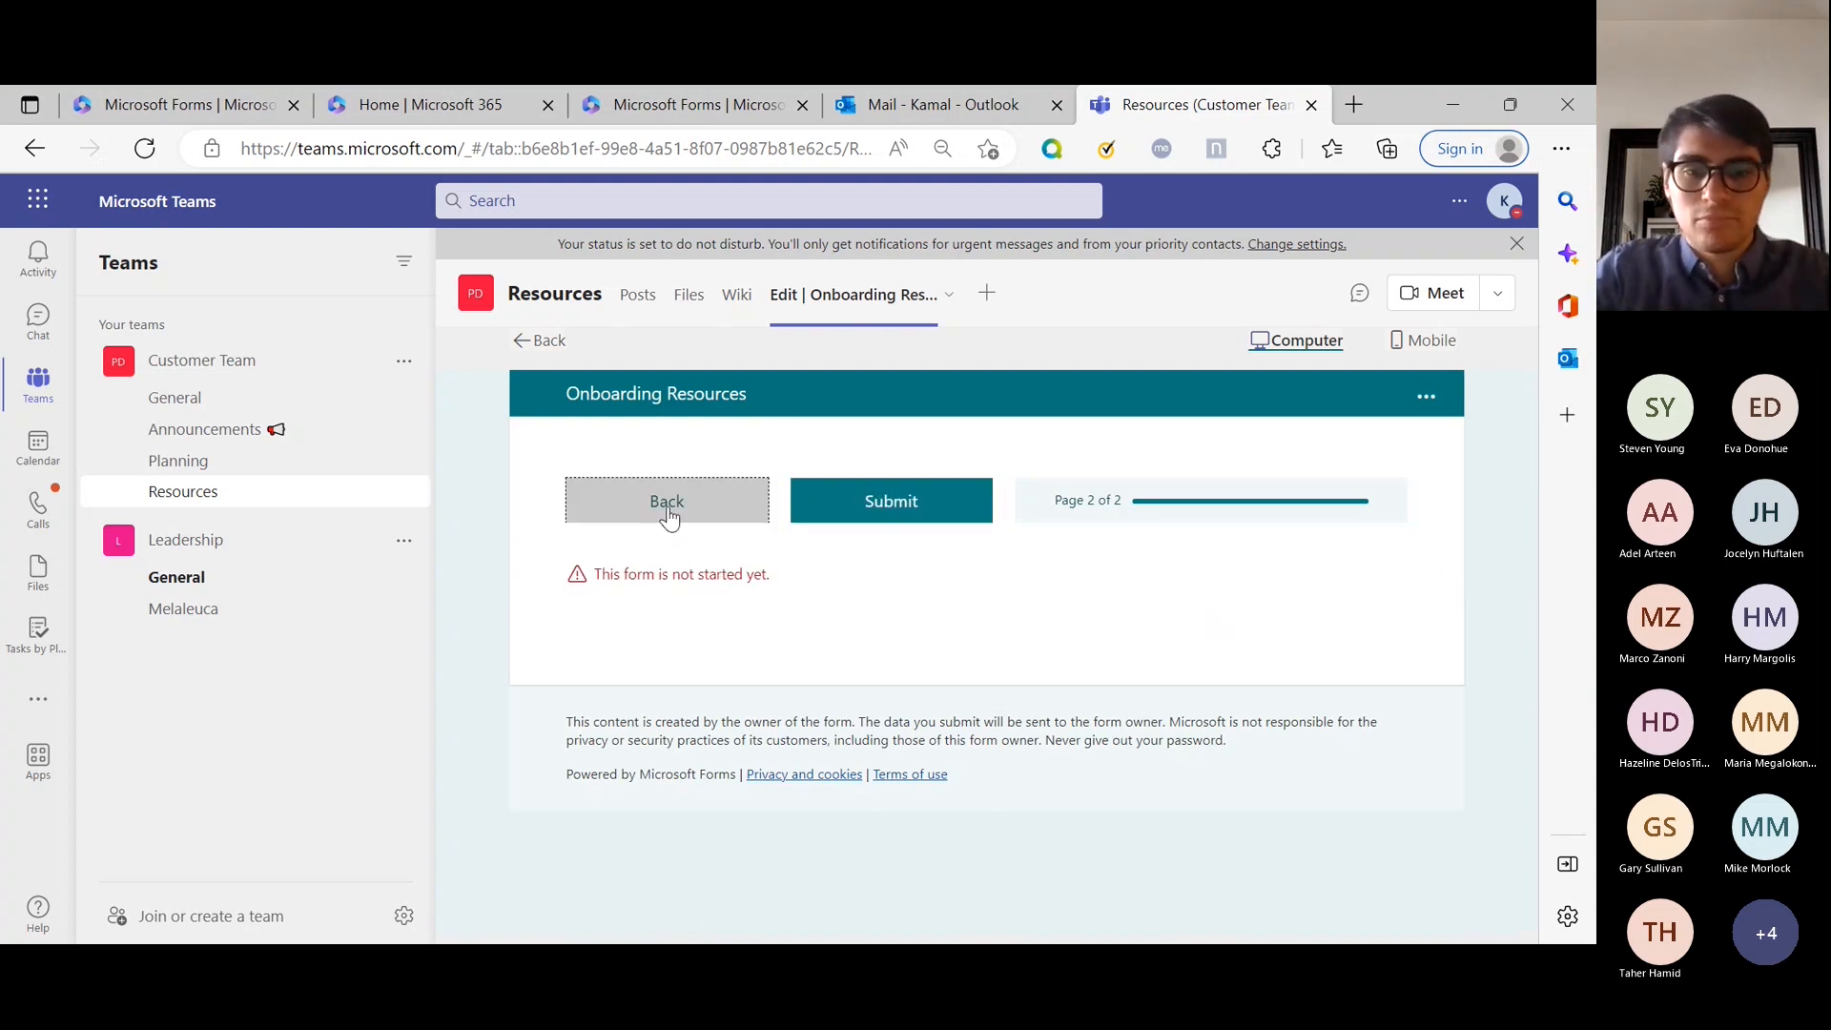
- Go back to the preview's first page, answer No to the recently onboarded question, rate overall onboarding 3, try submitting, and return to editing
click(667, 503)
click(625, 790)
scroll(643, 782, down, 15)
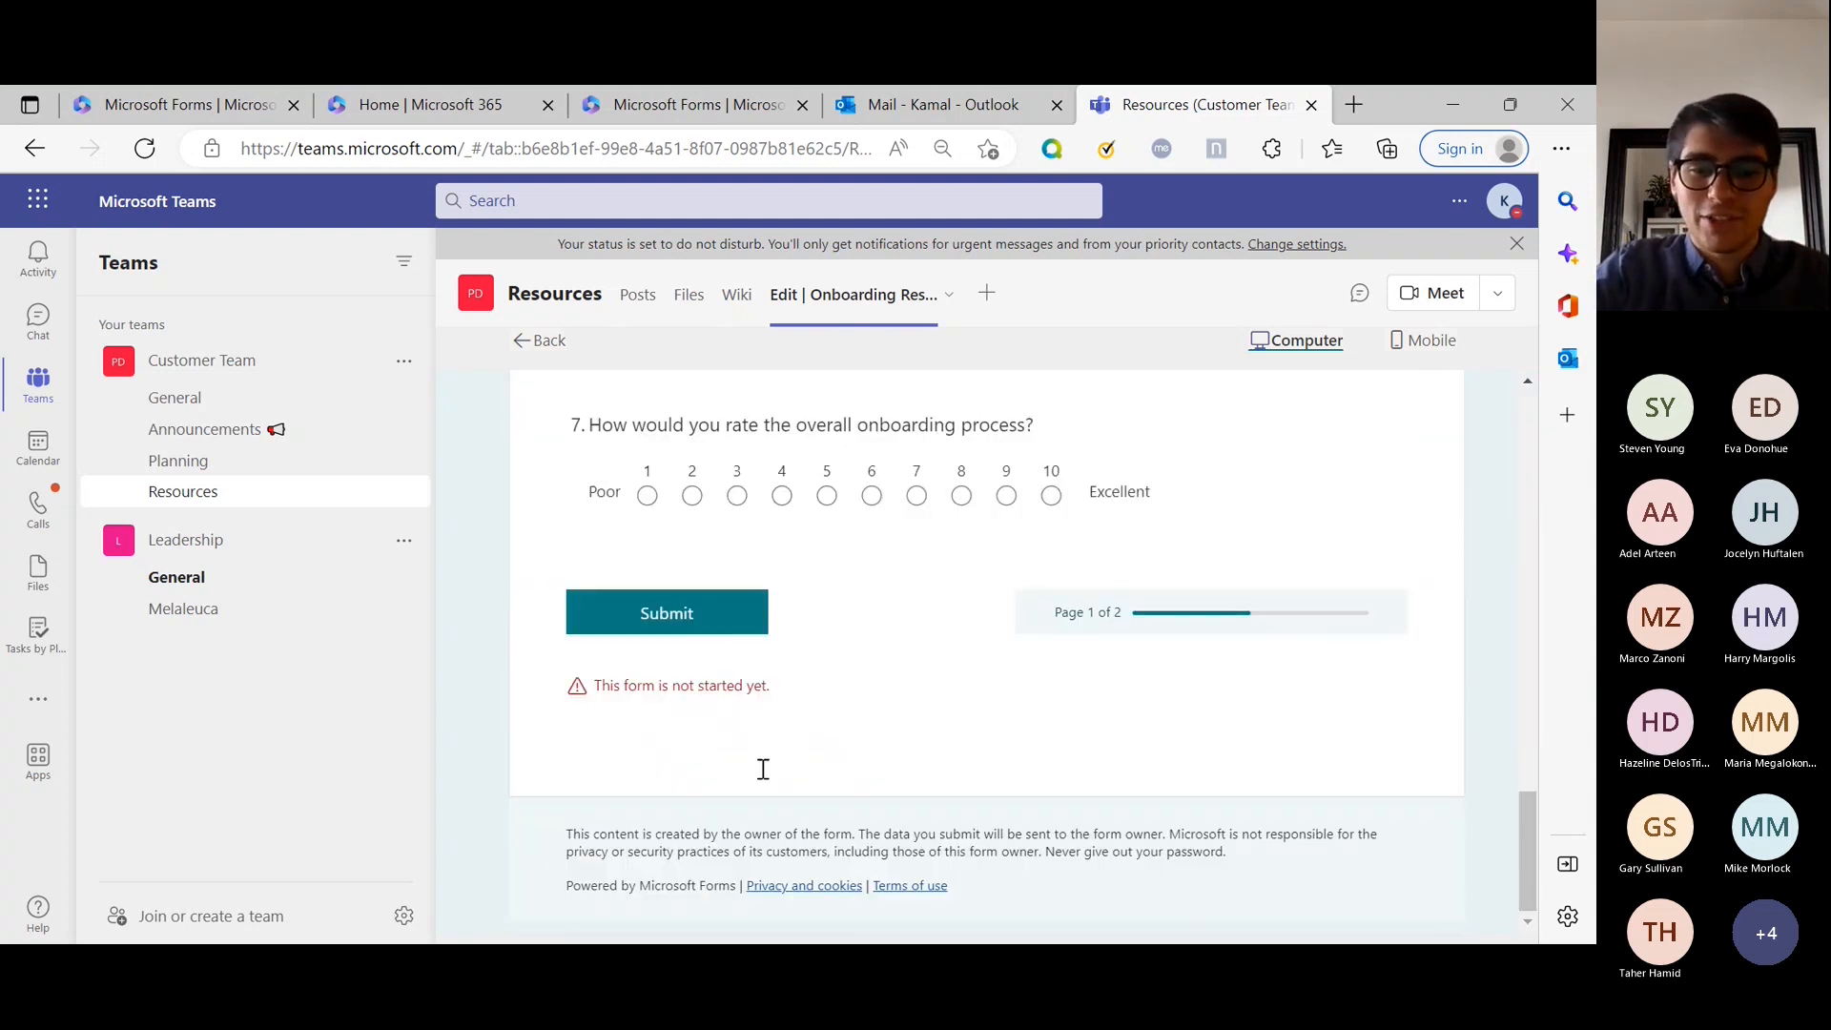
click(736, 495)
click(725, 615)
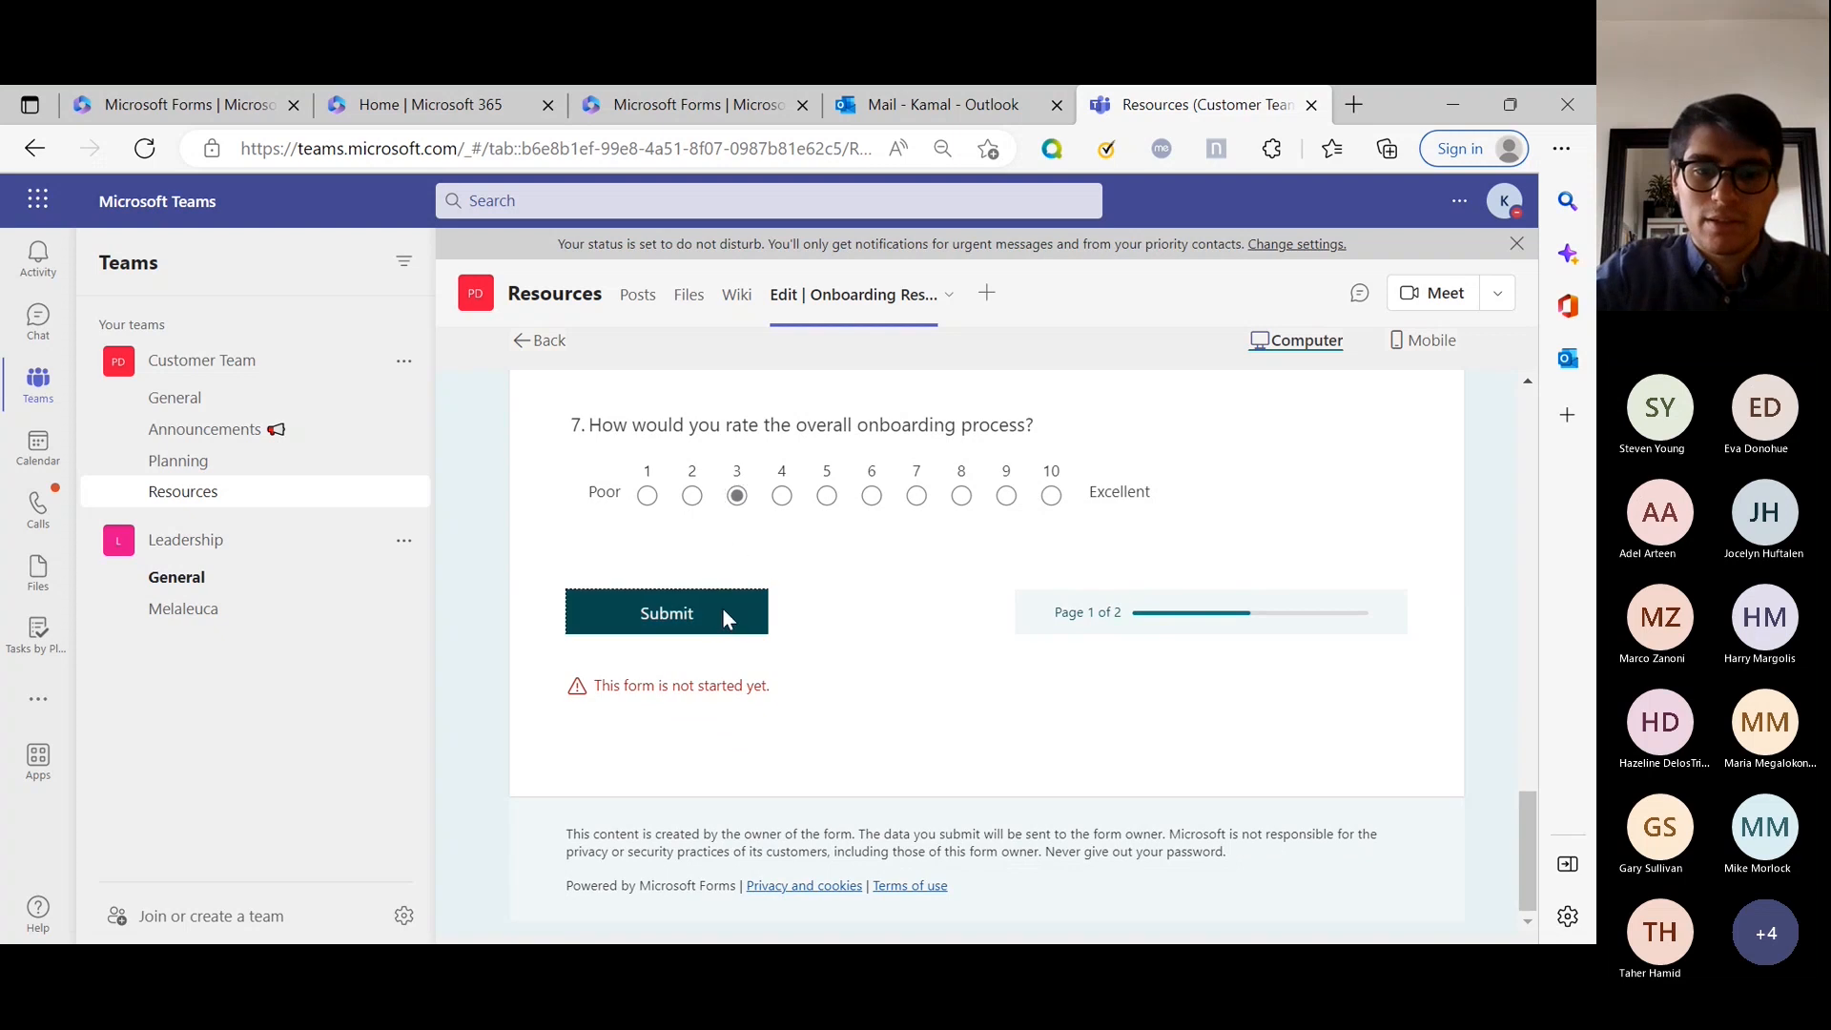
triple_click(654, 681)
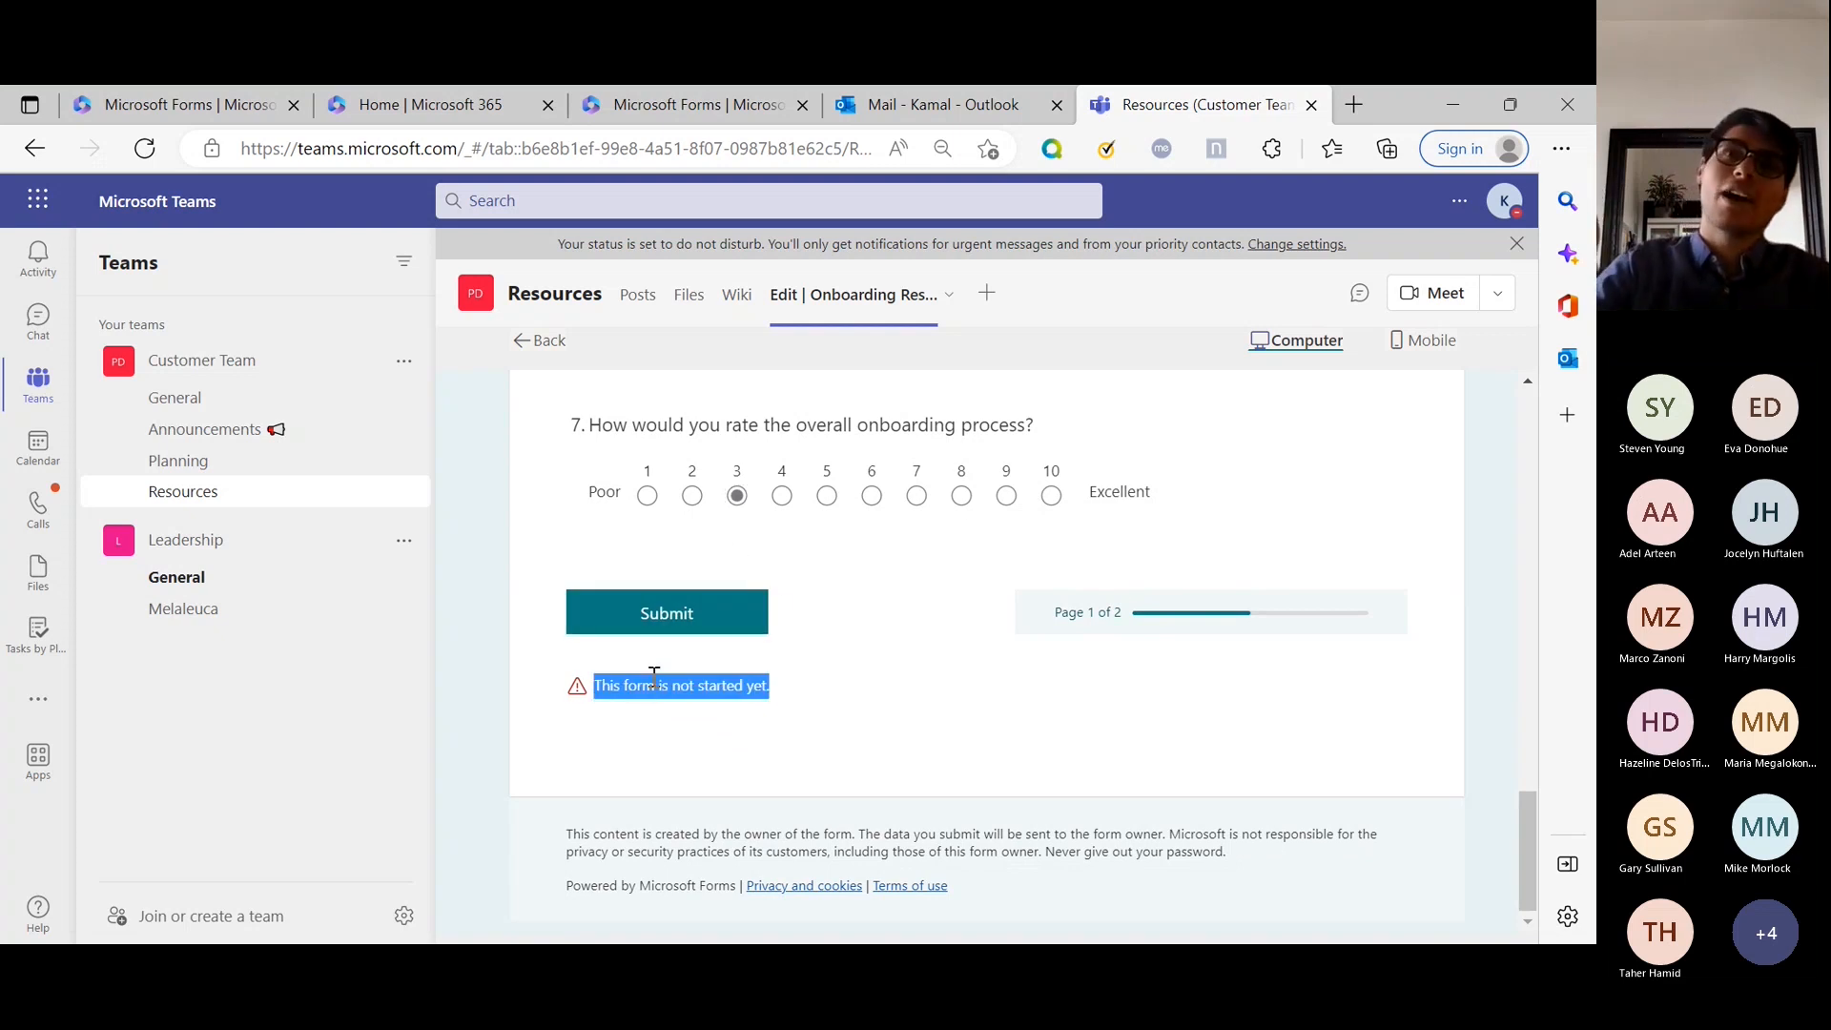
scroll(1014, 592, up, 15)
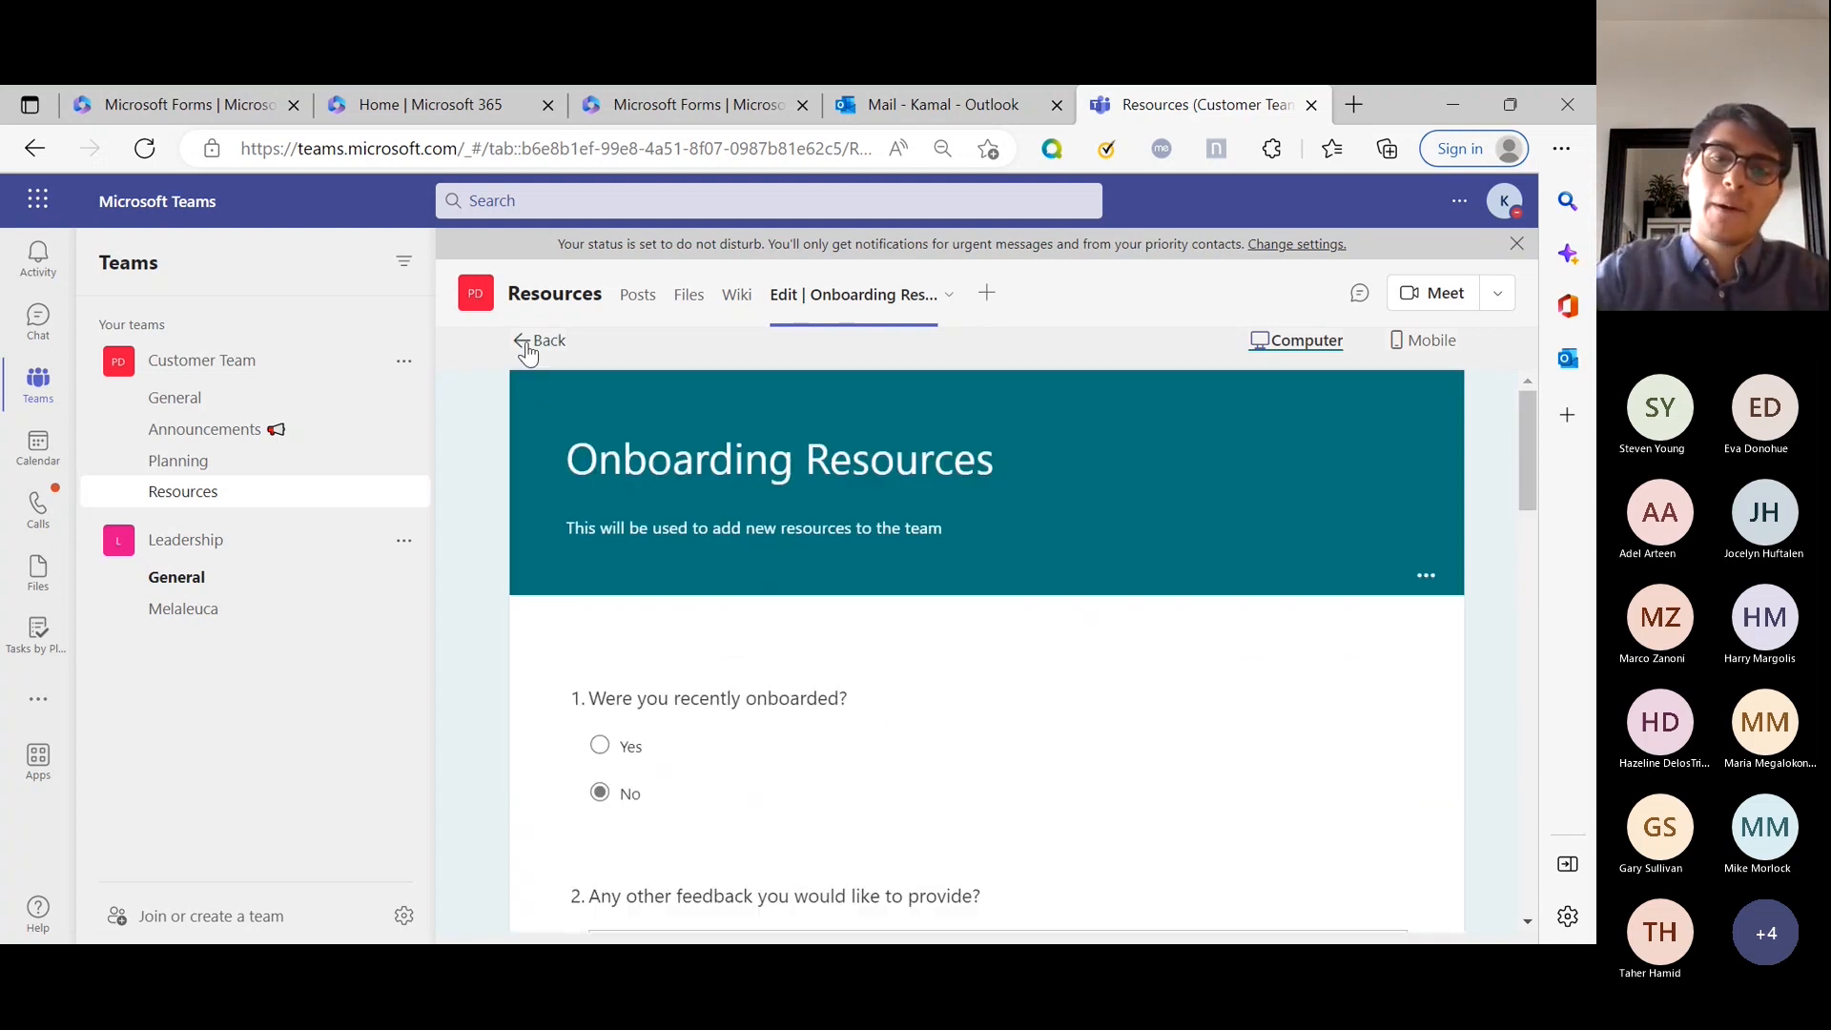
click(540, 340)
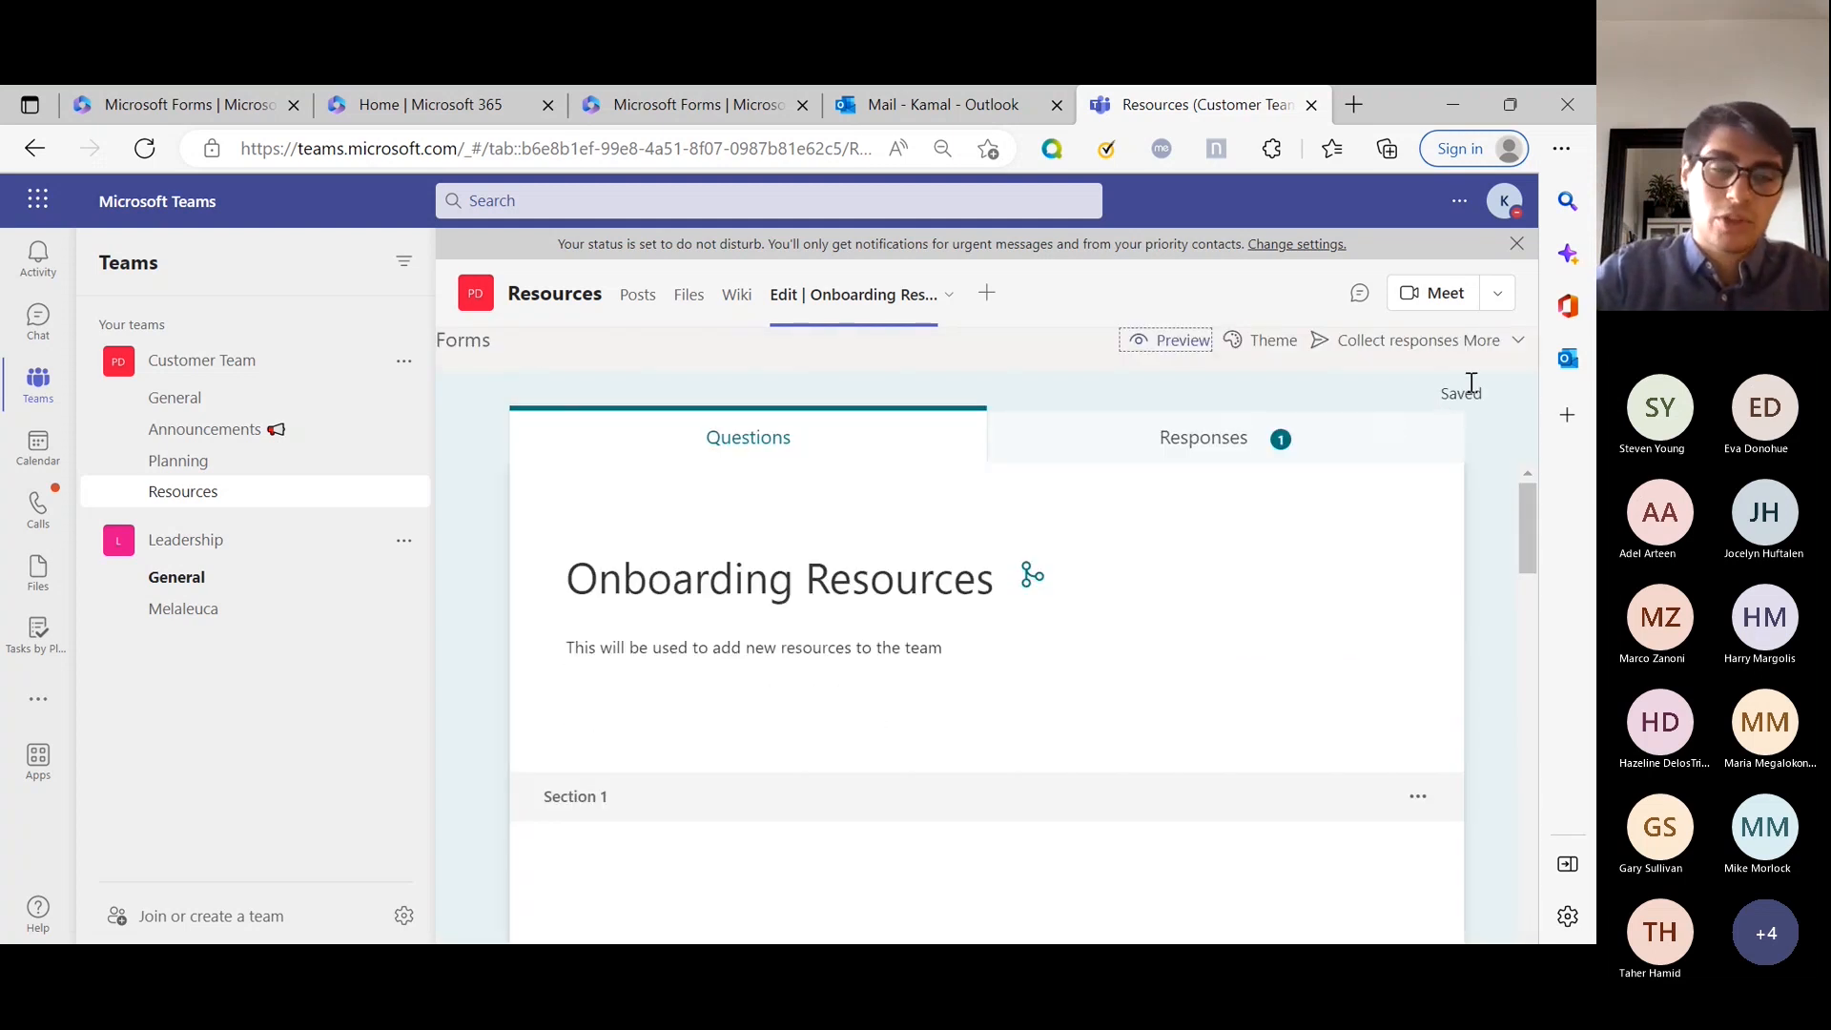
- Remove the start date and end date restrictions in the form's response settings, keeping Accept responses enabled
scroll(1156, 532, down, 10)
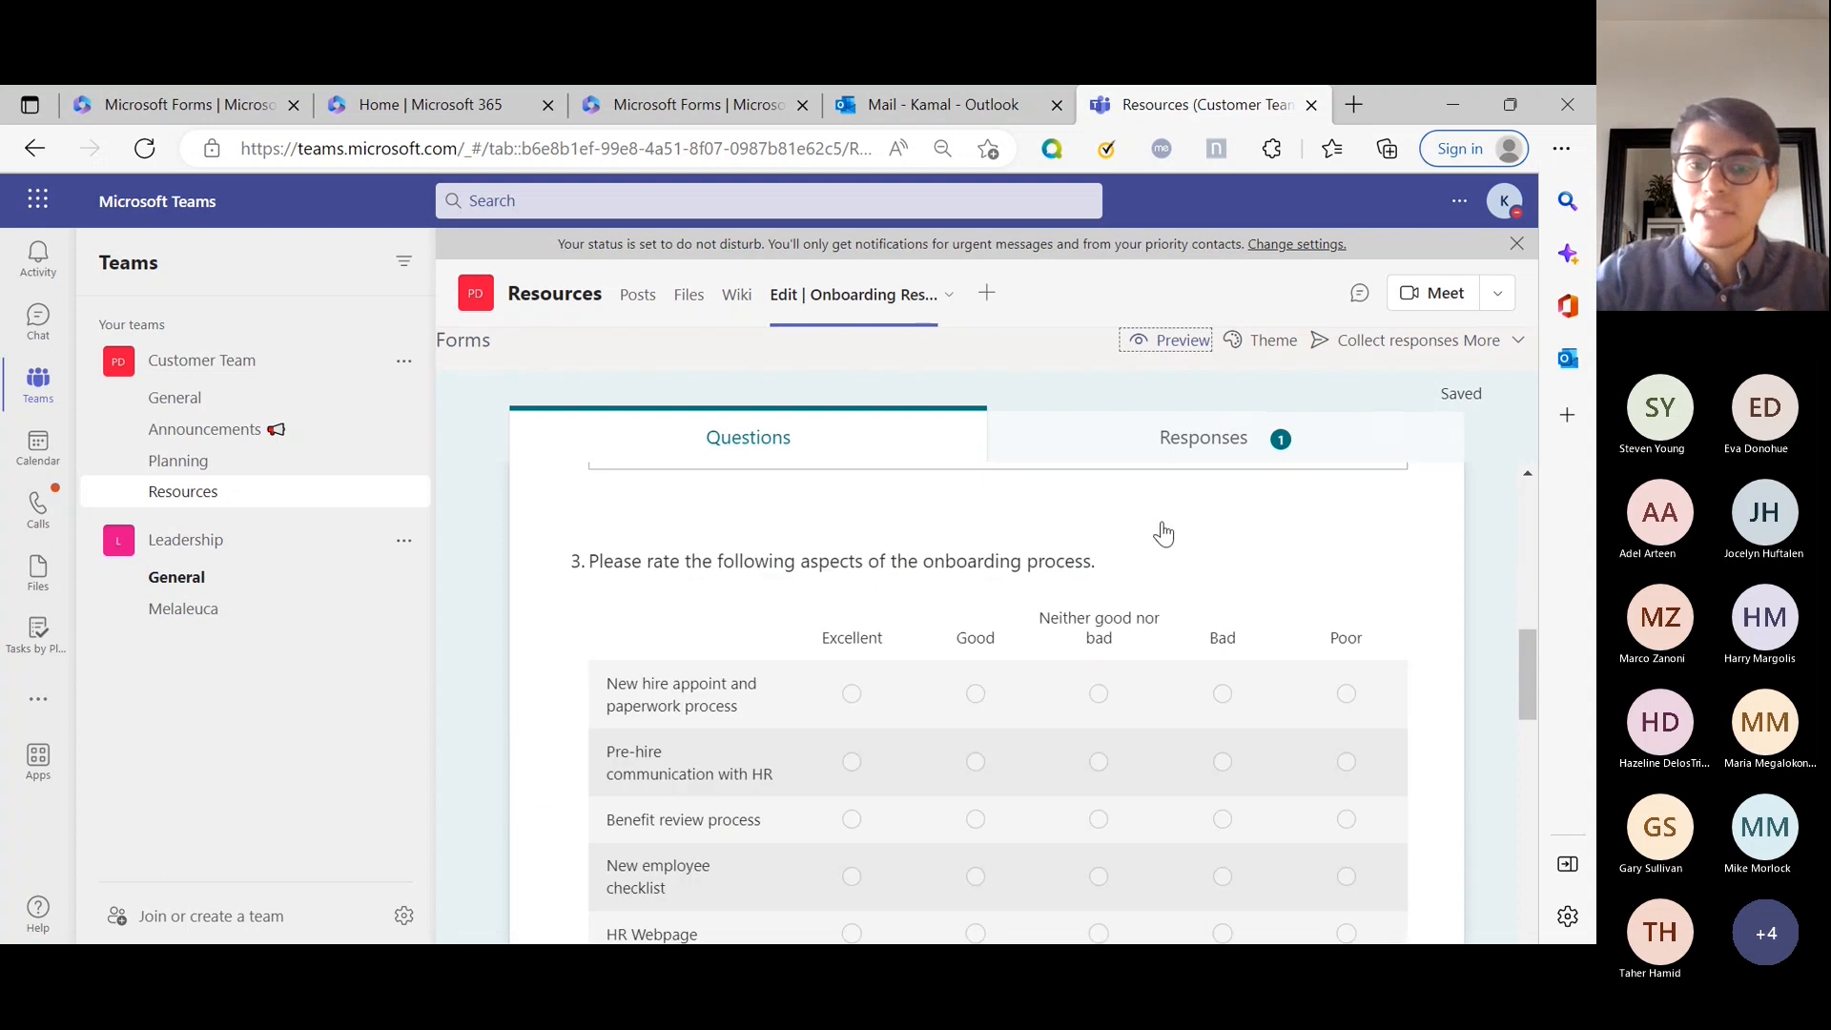
scroll(1077, 791, down, 6)
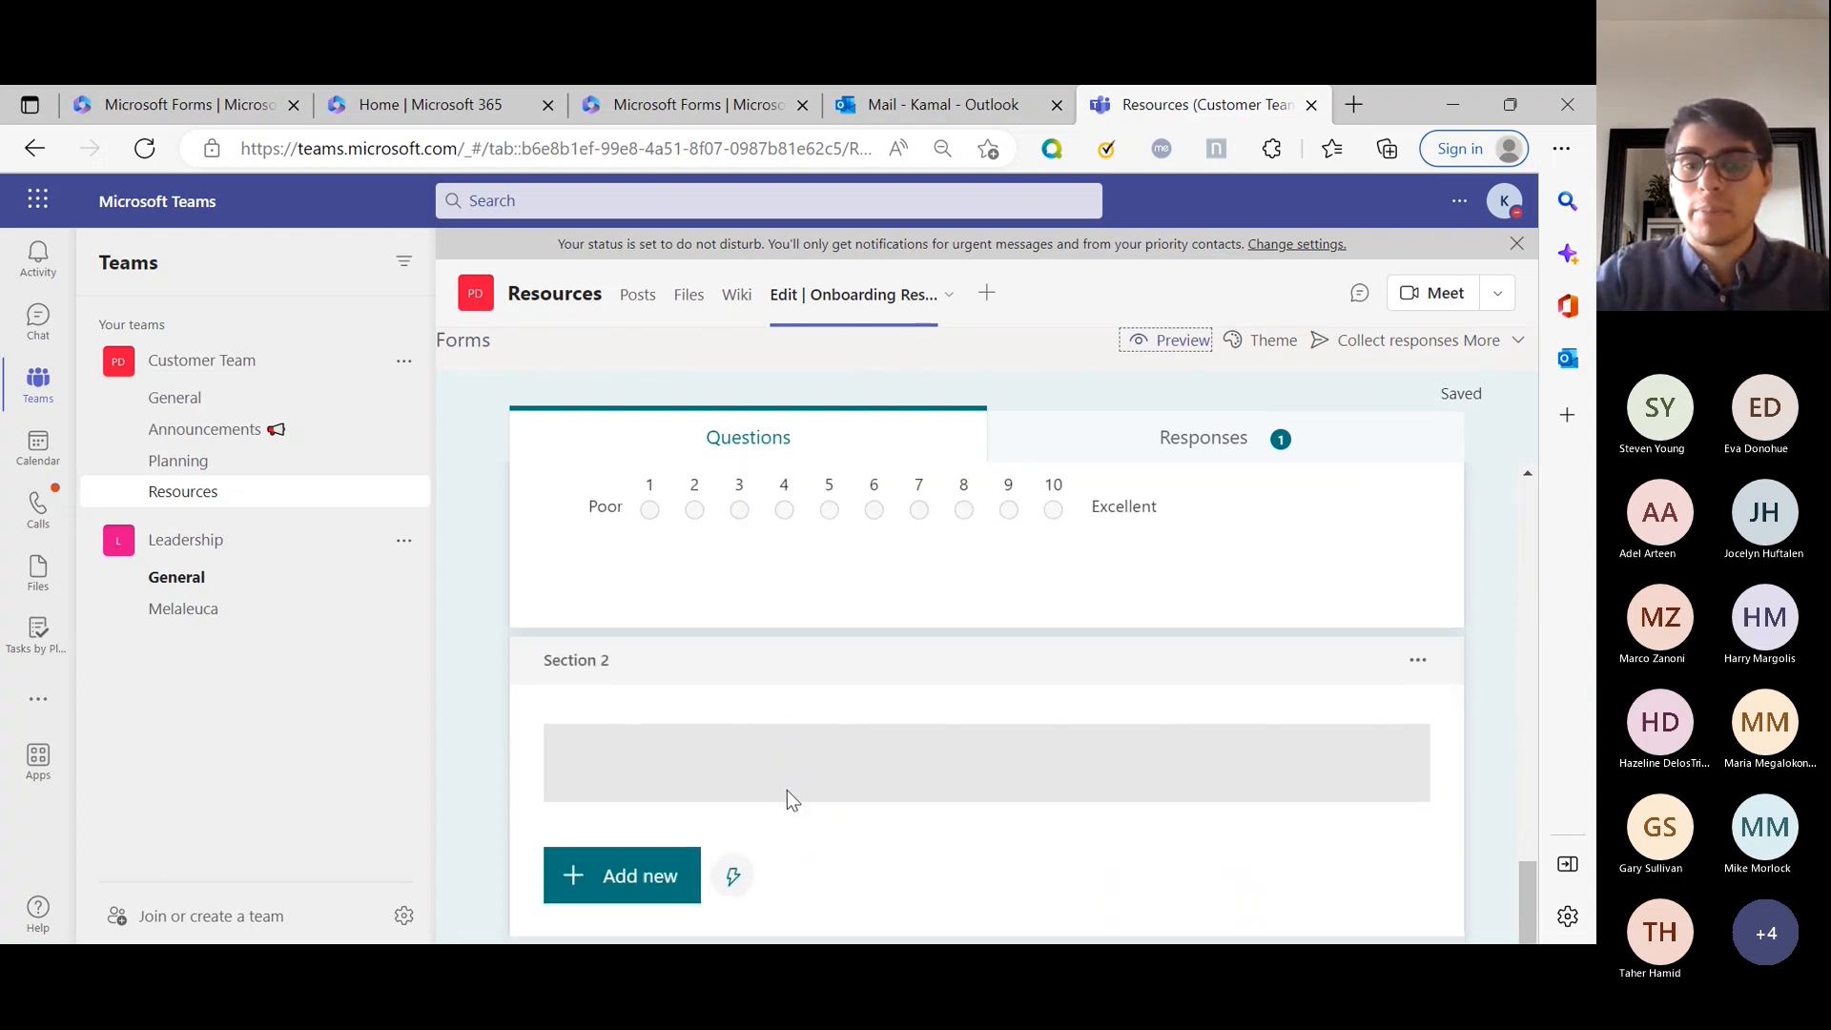
scroll(953, 715, up, 10)
scroll(1287, 546, up, 10)
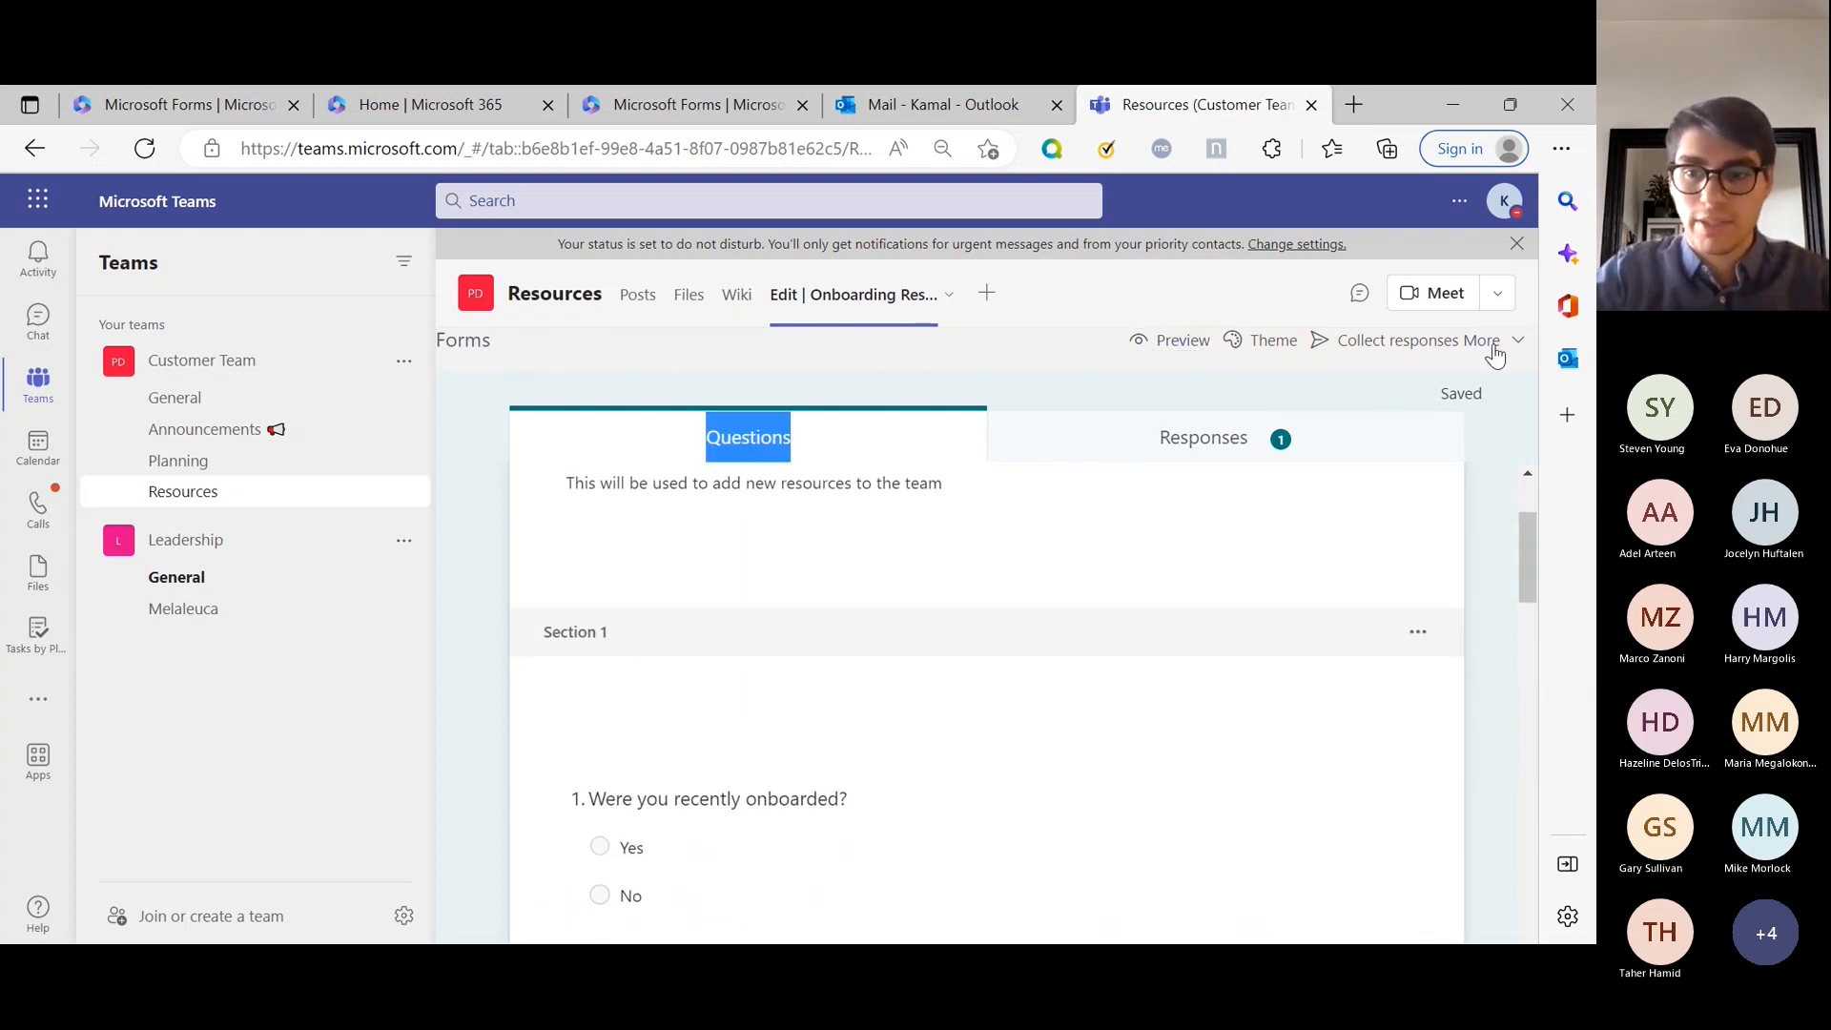
click(1492, 343)
click(1422, 445)
scroll(1324, 657, down, 1)
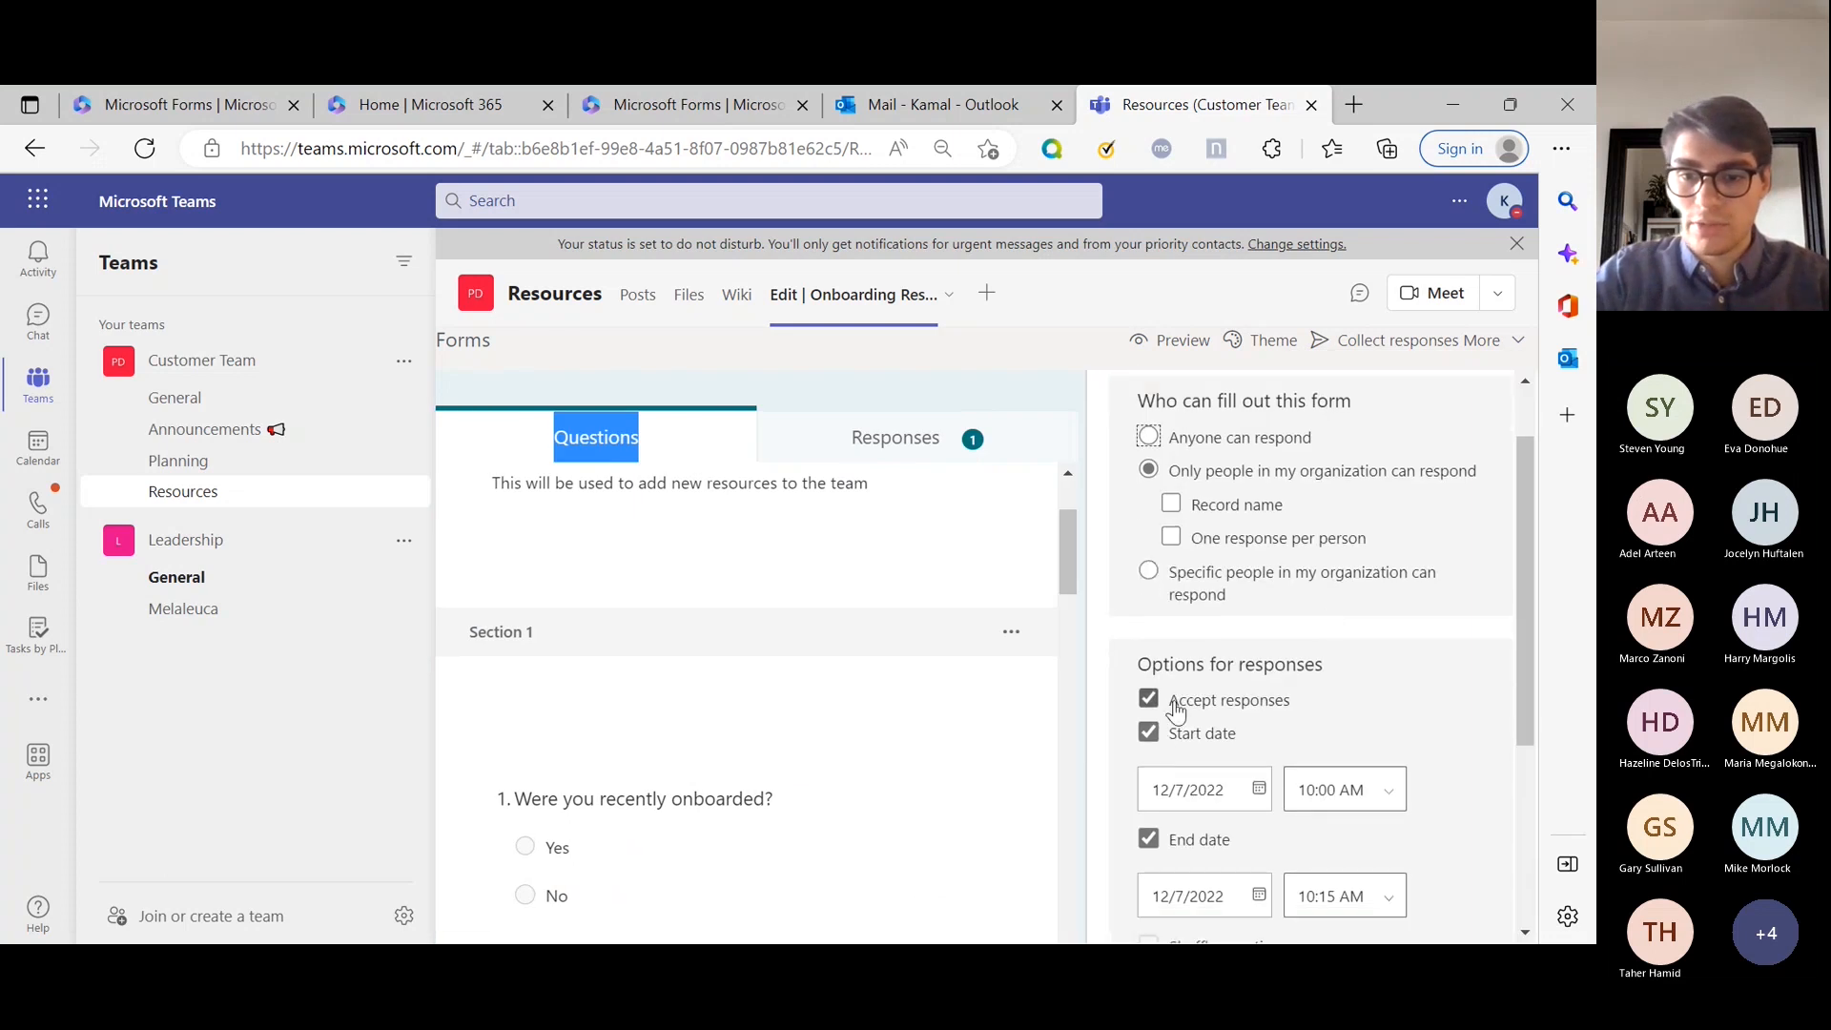
click(1150, 701)
click(1204, 715)
scroll(1203, 706, down, 3)
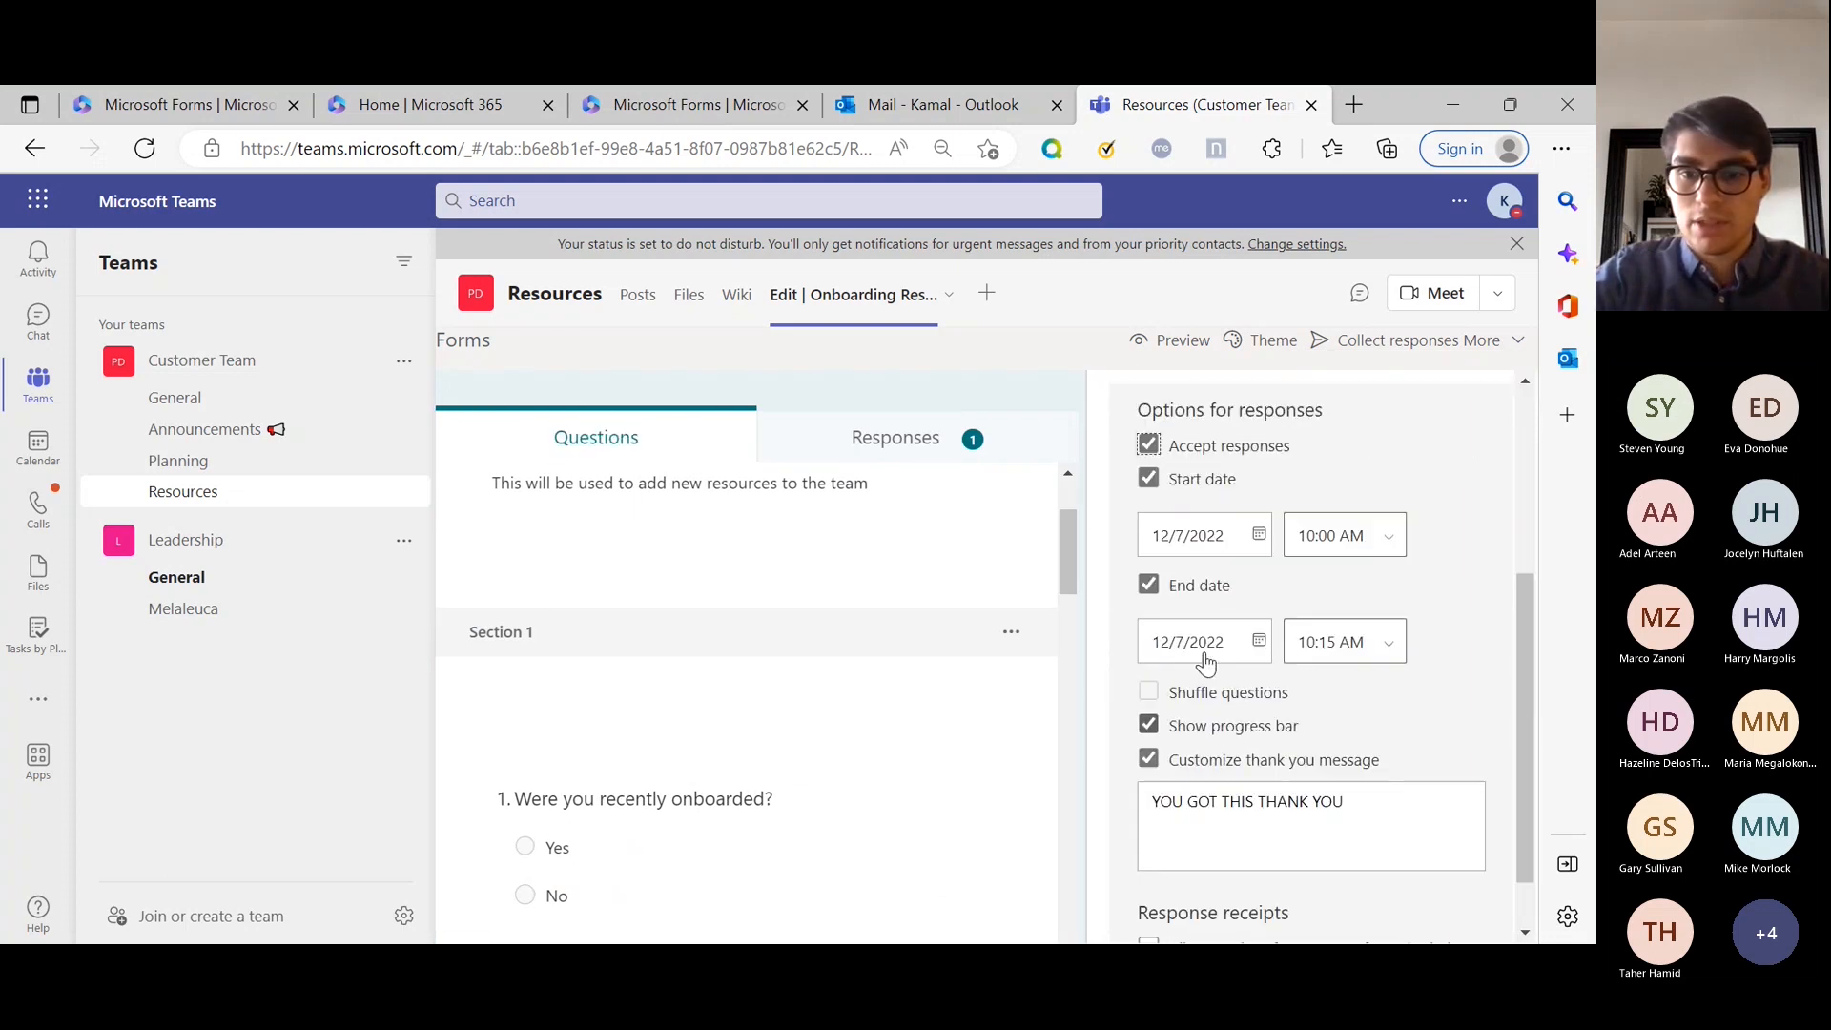
click(1196, 480)
click(1206, 515)
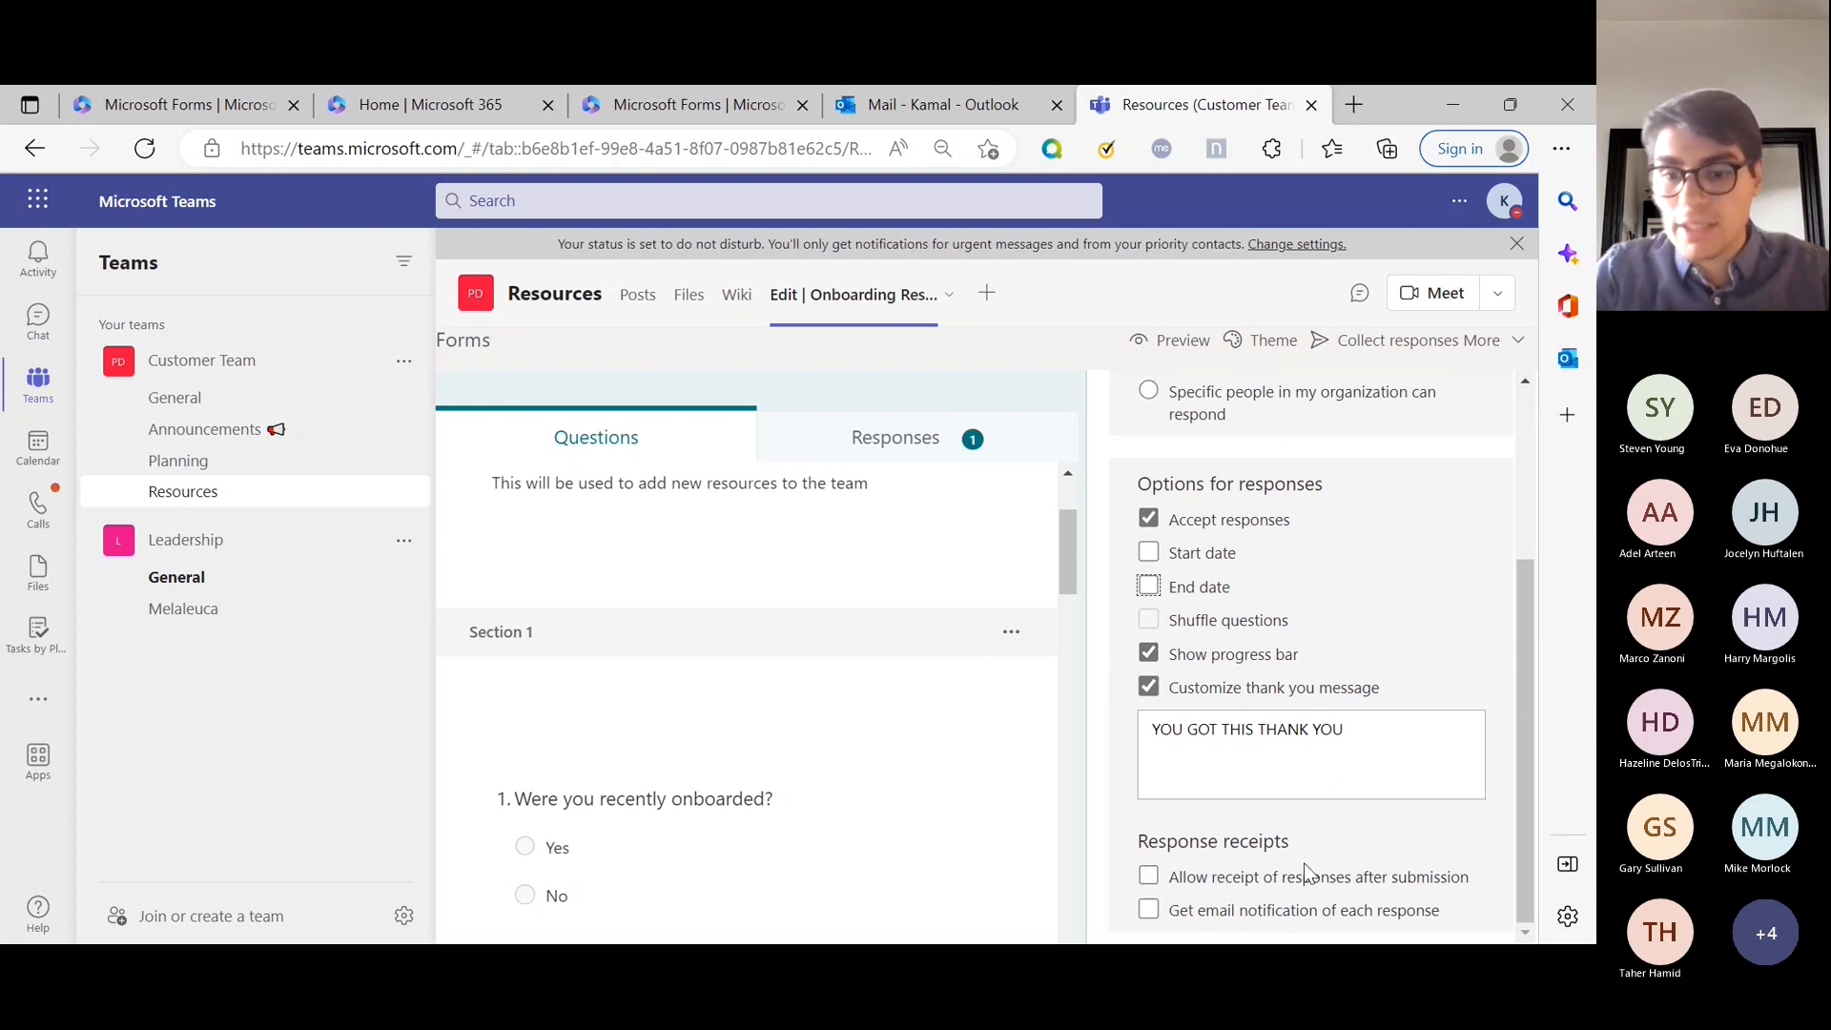
- Allow respondents to receive a receipt of their responses after submission and enable email notification of each response
click(1264, 882)
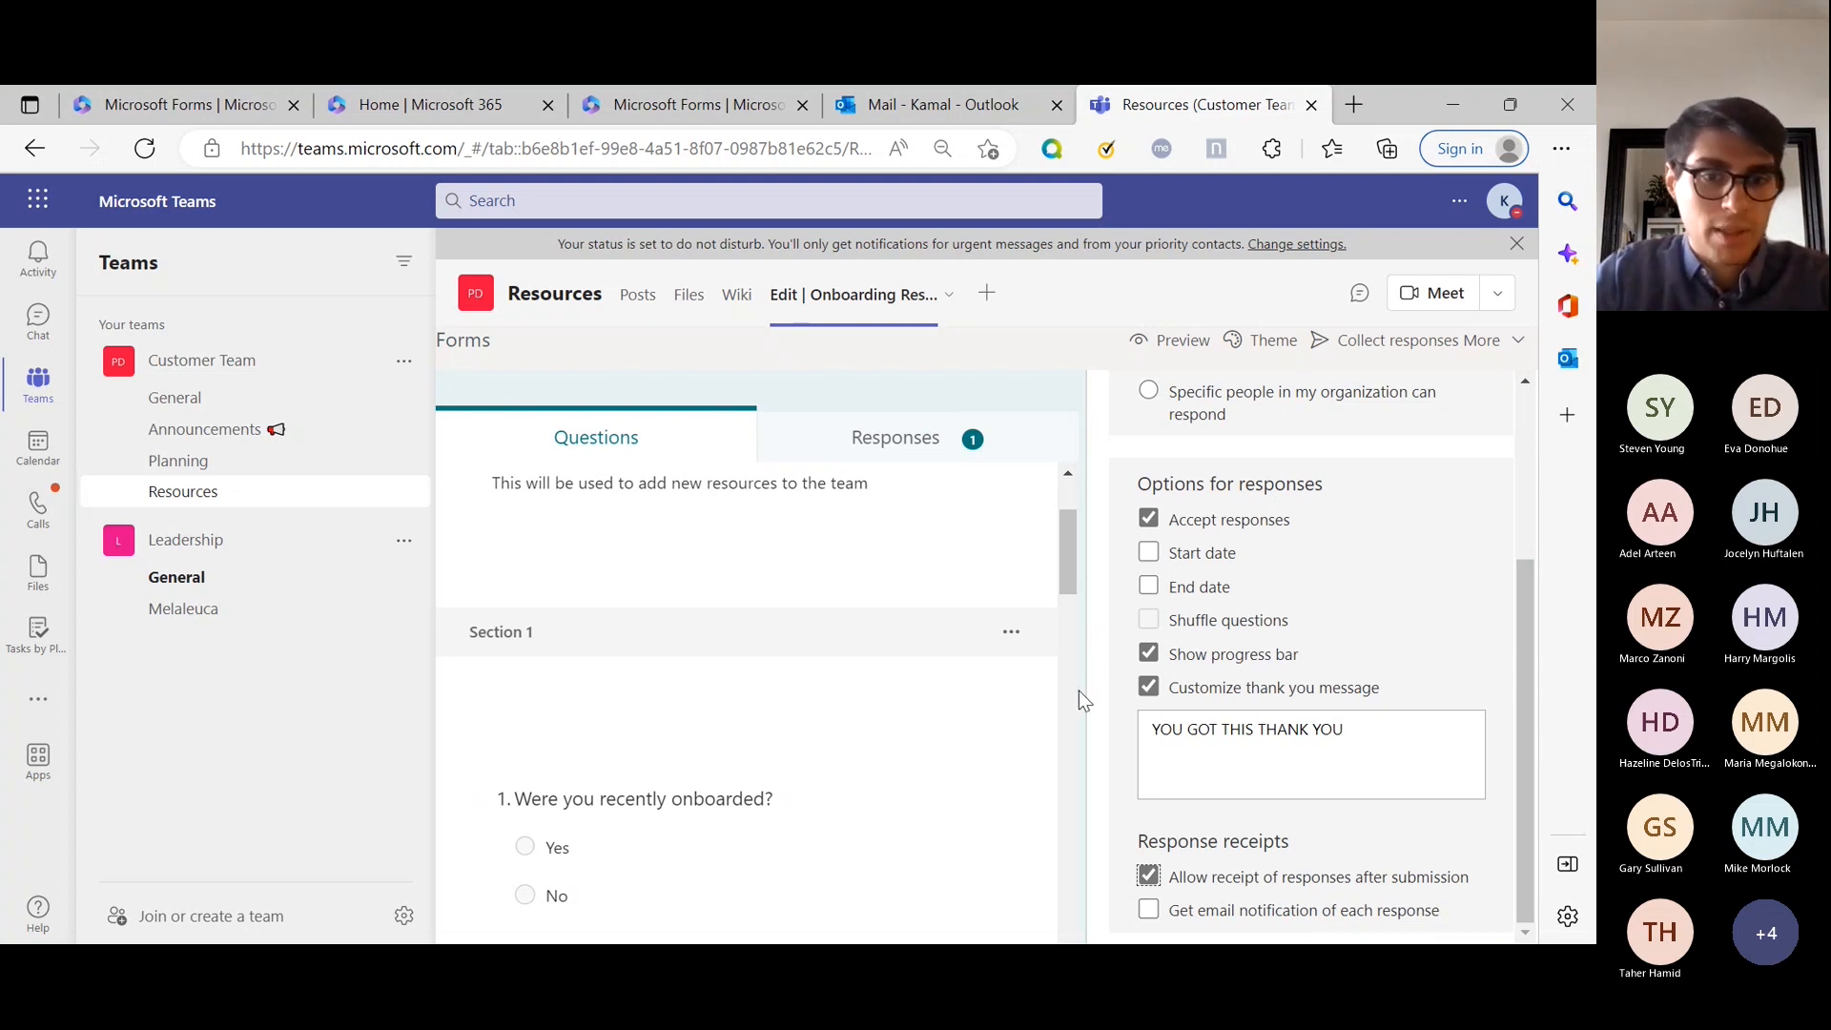
click(1201, 917)
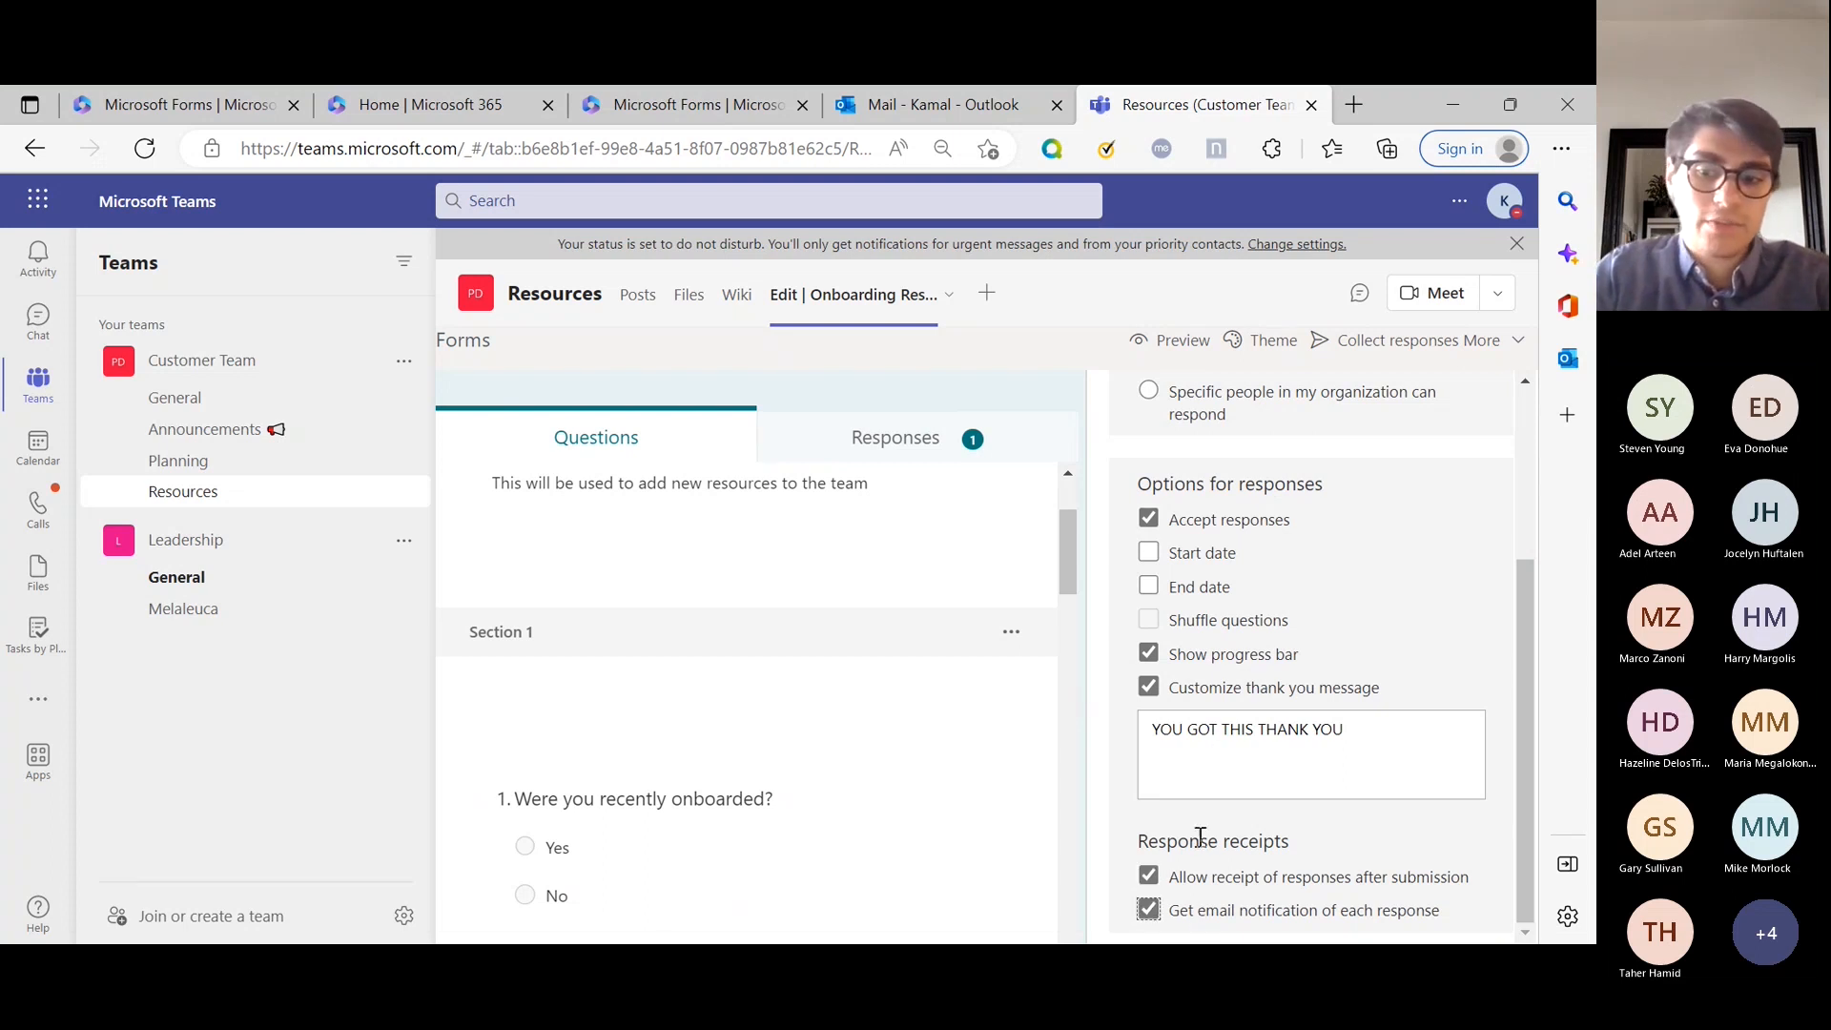